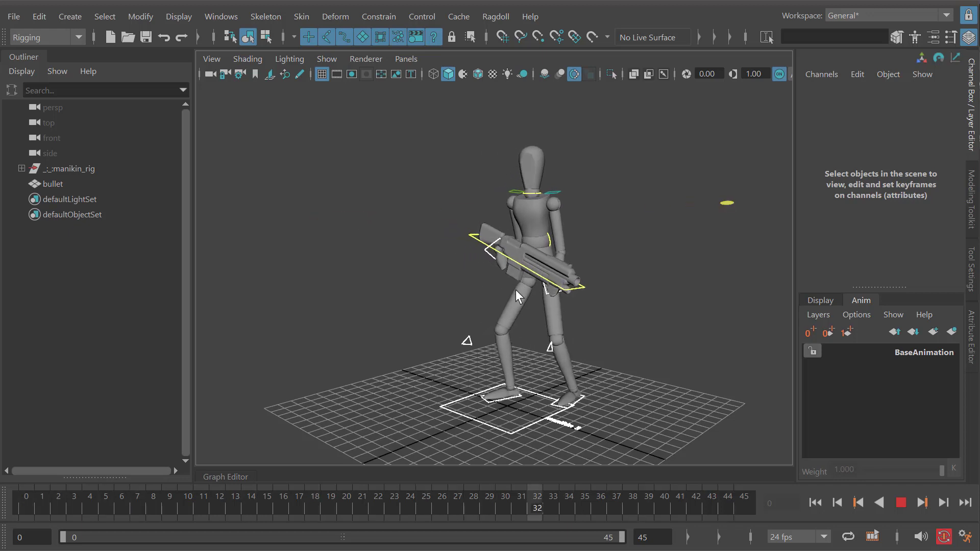
- Stop the playback and select the gun control bigGun_ctl to examine it on the rig
key("Escape")
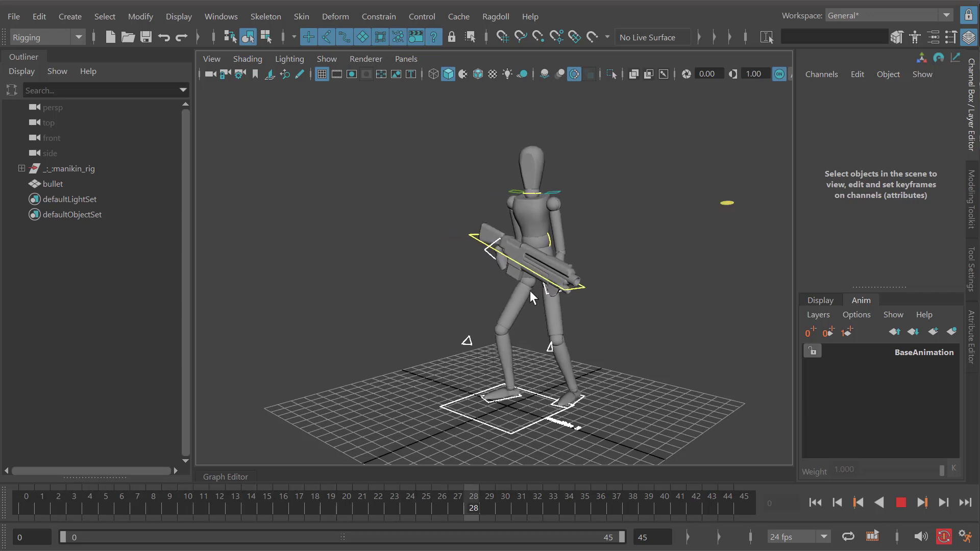
left_click(458, 247)
mouse_move(466, 250)
middle_mouse_down()
mouse_move(457, 264)
mouse_move(462, 248)
middle_mouse_up()
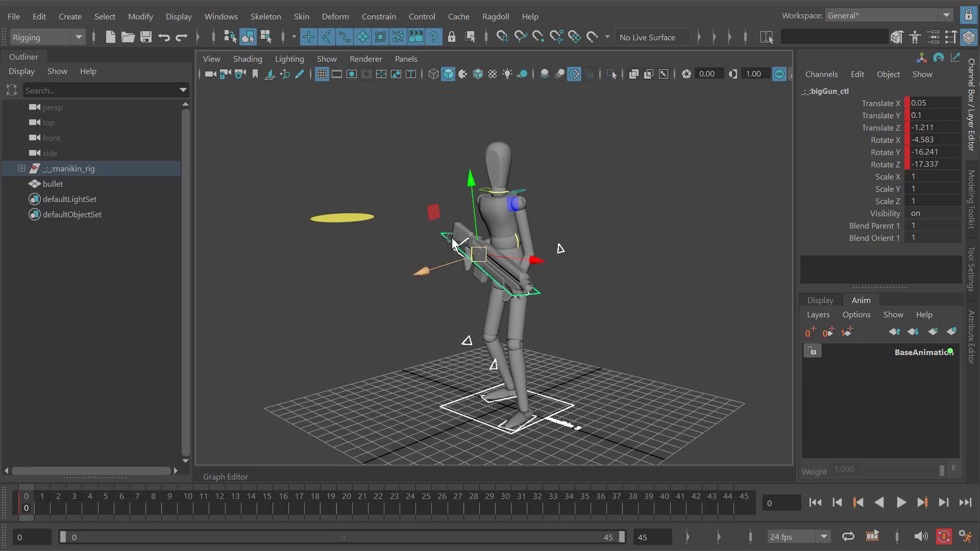
middle_click_drag(479, 258, 435, 264)
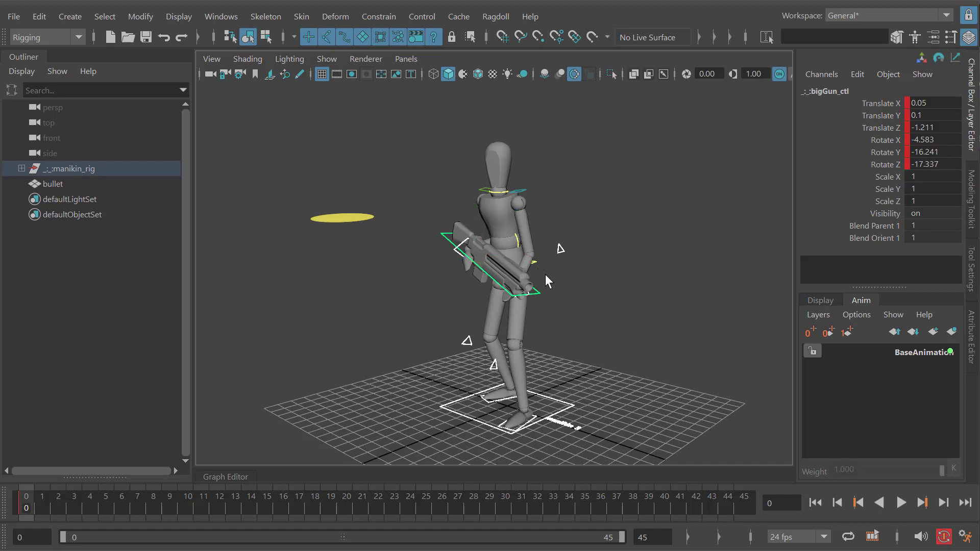
- Try moving the rig's hip control hip_ctl, then undo the move
left_click_drag(545, 274, 520, 289, "alt")
right_click_drag(521, 289, 553, 295, "alt")
left_click_drag(553, 296, 562, 291, "alt")
left_click(550, 260)
right_click_drag(550, 259, 529, 284, "alt")
middle_click_drag(555, 303, 556, 312)
key("ctrl+z")
left_click_drag(556, 312, 501, 370, "alt")
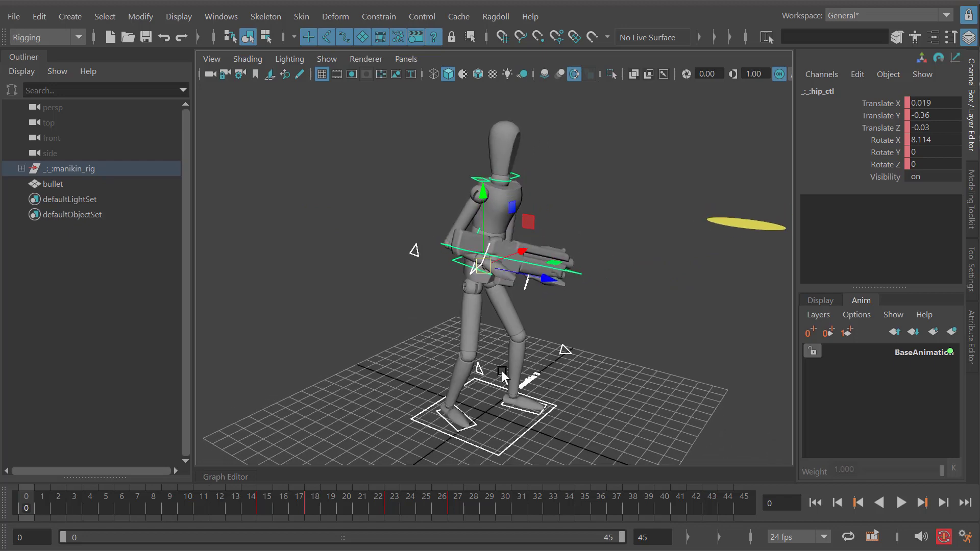
- Try moving a foot control, undo the move, and select the right hand control R_hand_ik
left_click(533, 400)
mouse_move(486, 411)
left_mouse_down()
mouse_move(492, 423)
mouse_move(483, 400)
left_mouse_up()
key("ctrl+z")
mouse_move(483, 236)
left_mouse_down("alt")
mouse_move(444, 218)
mouse_move(488, 228)
left_mouse_up("alt")
left_click(469, 263)
left_click_drag(510, 291, 479, 275, "alt")
left_click_drag(473, 262, 547, 312)
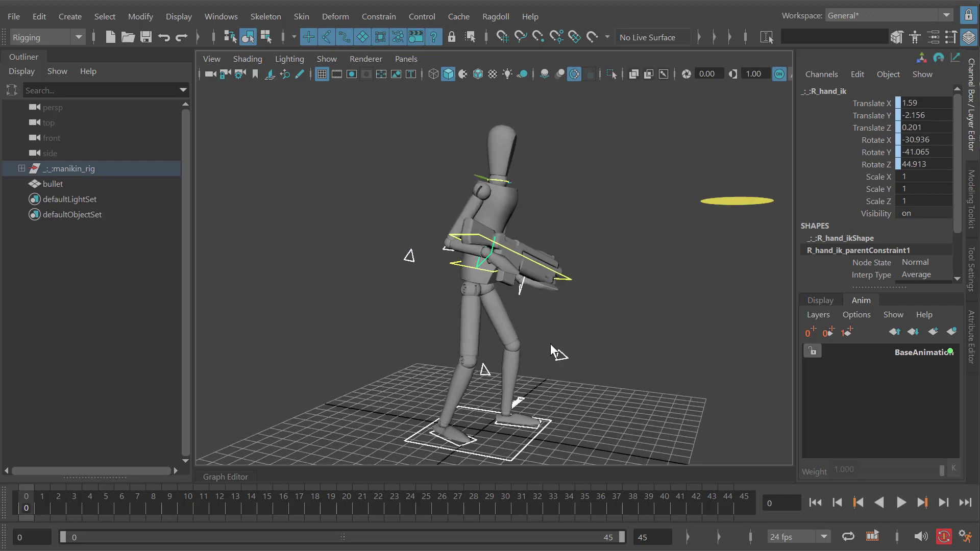
- Inspect the left foot and left hand pole vector controls, L_foot_pv and L_hand_pv
left_click(553, 348)
left_click_drag(553, 347, 483, 256, "alt")
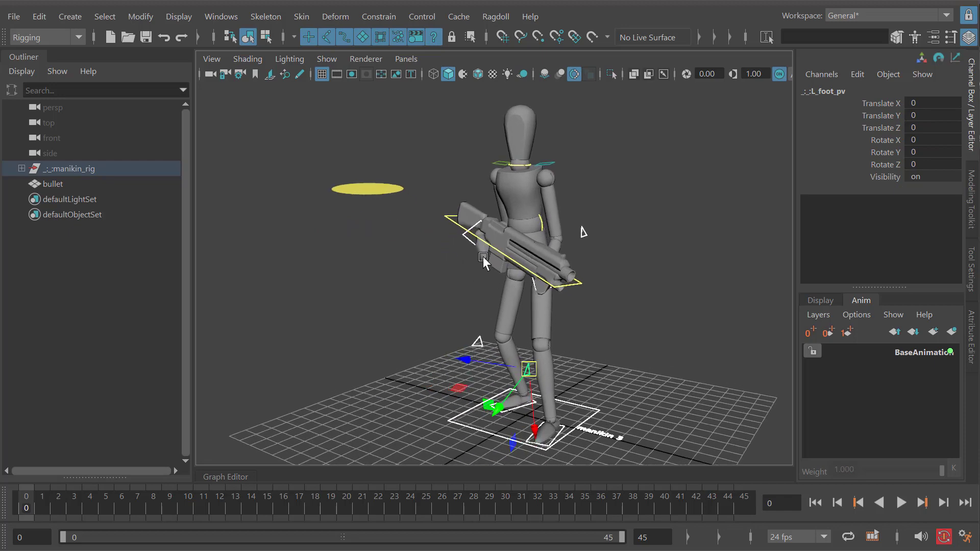
left_click(445, 222)
left_click_drag(602, 224, 579, 234, "alt")
left_click(590, 234)
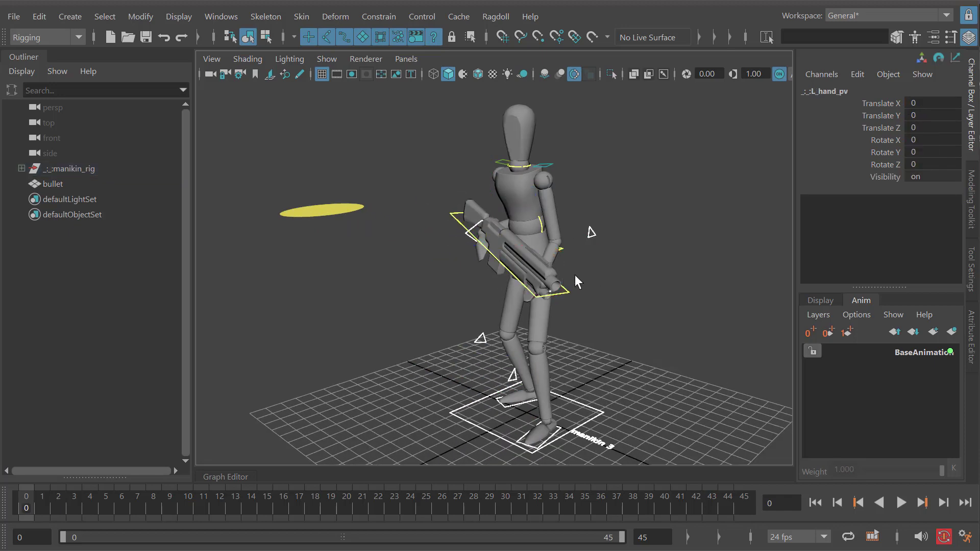
- Assign a Ragdoll marker to the gun control bigGun_ctl
left_click(575, 276)
left_click(522, 287)
left_click_drag(522, 286, 431, 248, "alt")
key("w")
right_click_drag(431, 248, 455, 265, "alt")
left_click_drag(455, 265, 453, 206, "alt")
left_click(453, 207)
left_click(460, 236)
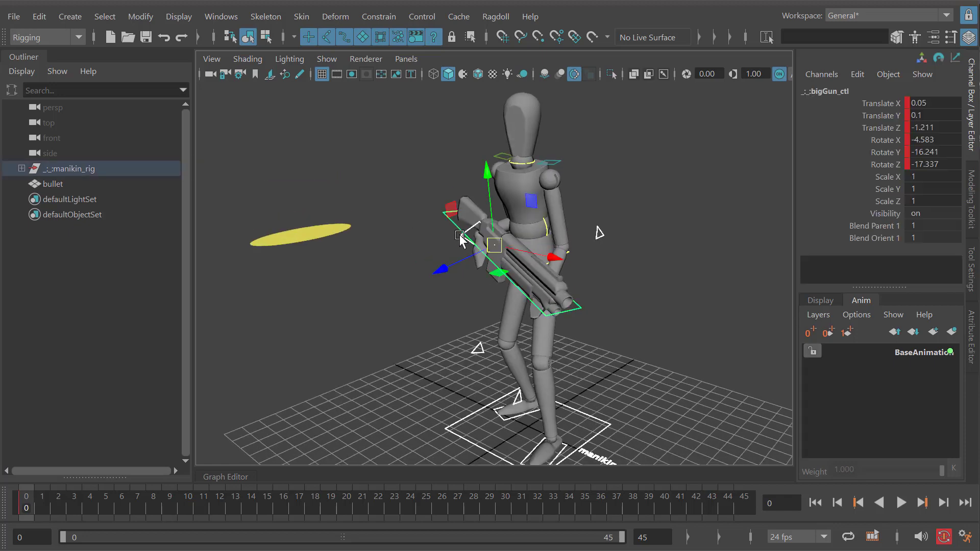
mouse_move(494, 247)
left_mouse_down()
mouse_move(488, 264)
mouse_move(486, 253)
left_mouse_up()
key("ctrl+z")
left_click(495, 16)
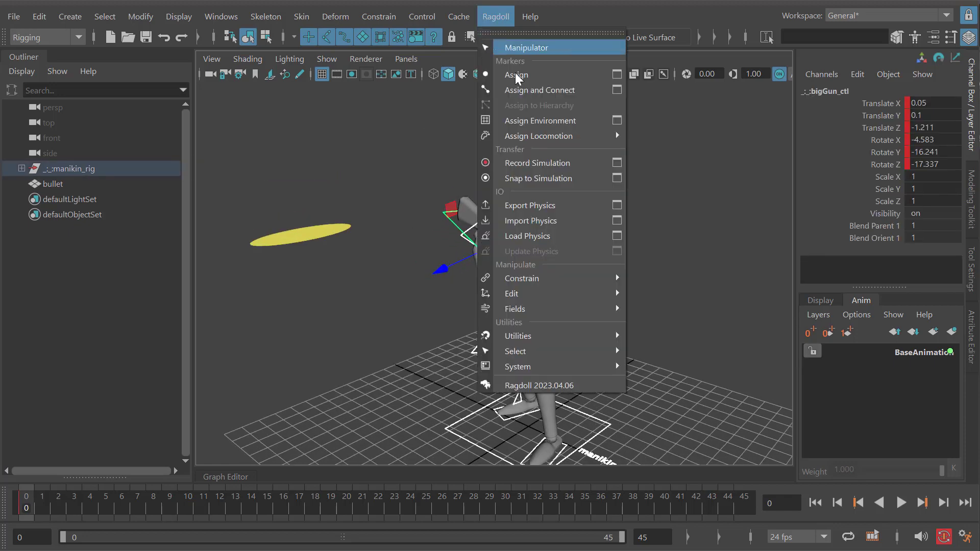
left_click(516, 75)
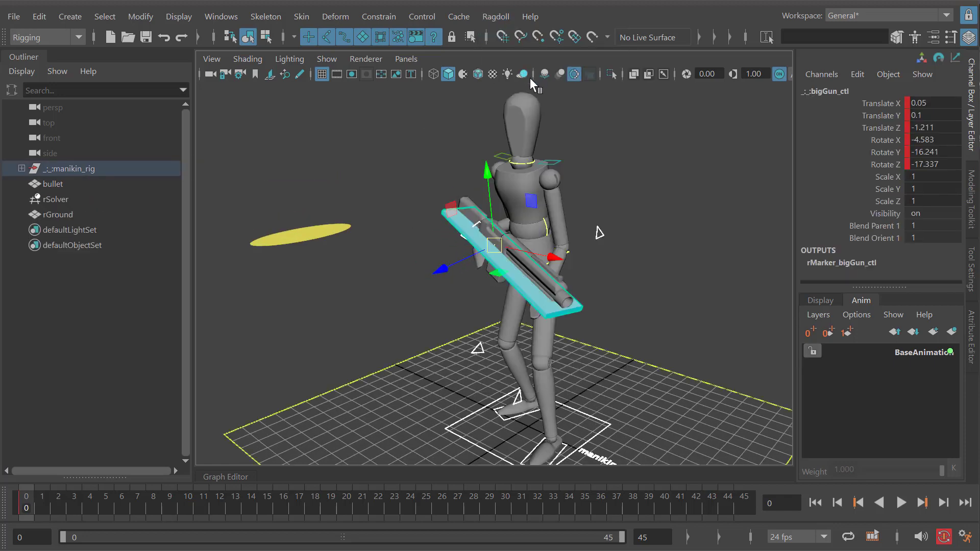
- Examine the new gun marker from several sides, testing a move of bigGun_ctl and undoing it
middle_click_drag(575, 252, 581, 237, "alt")
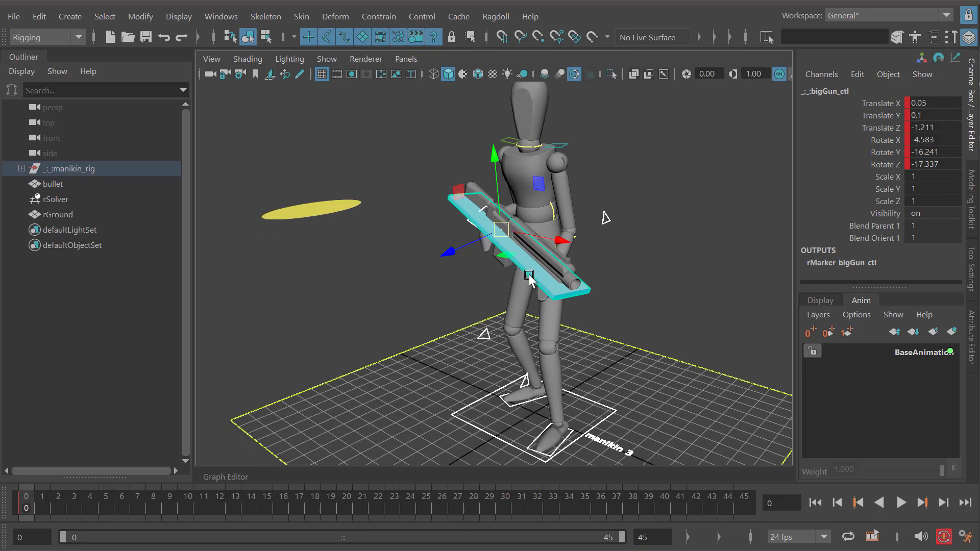
left_click_drag(529, 274, 623, 271, "alt")
left_click_drag(497, 215, 500, 218)
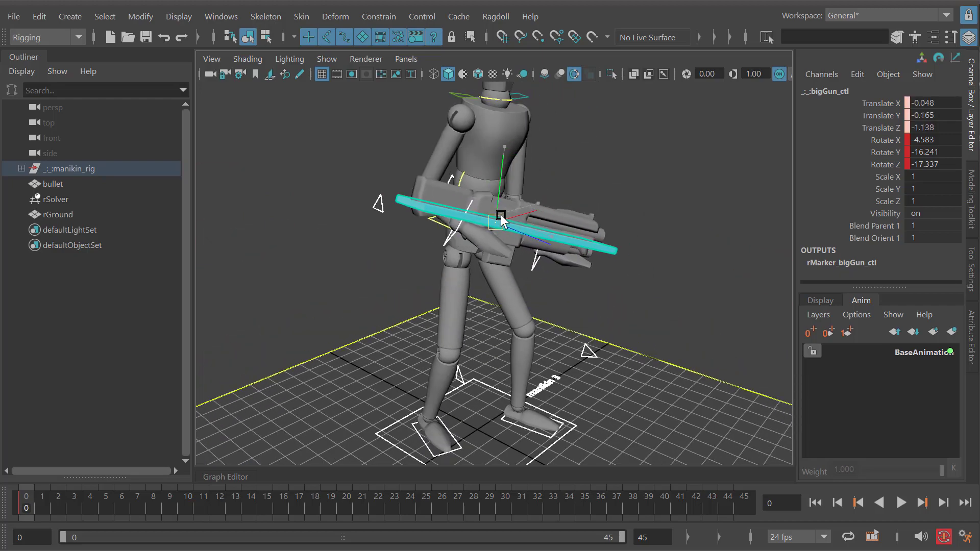
key("ctrl+z")
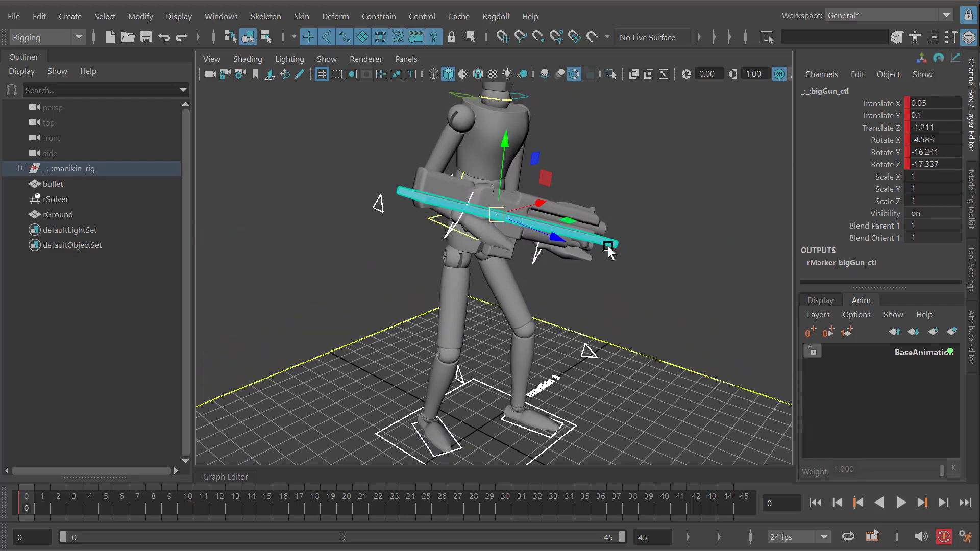
left_click_drag(607, 246, 478, 246, "alt")
right_click_drag(538, 250, 516, 253, "alt")
middle_click_drag(517, 252, 523, 246, "alt")
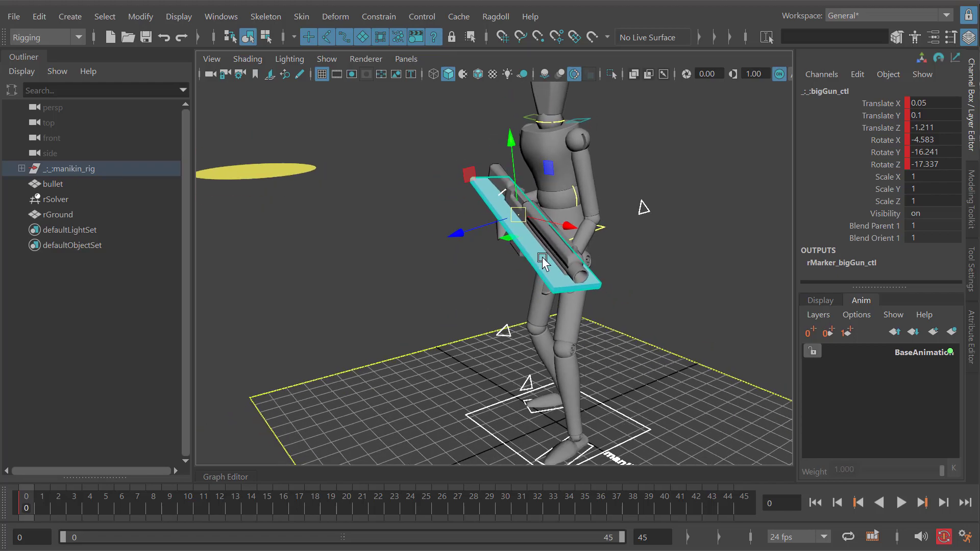
right_click_drag(559, 253, 530, 255, "alt")
middle_click_drag(505, 255, 491, 263, "alt")
left_click_drag(491, 263, 608, 309, "alt")
- Play and rewind the simulation several times to check how the gun marker falls with its box shape
key("alt+v")
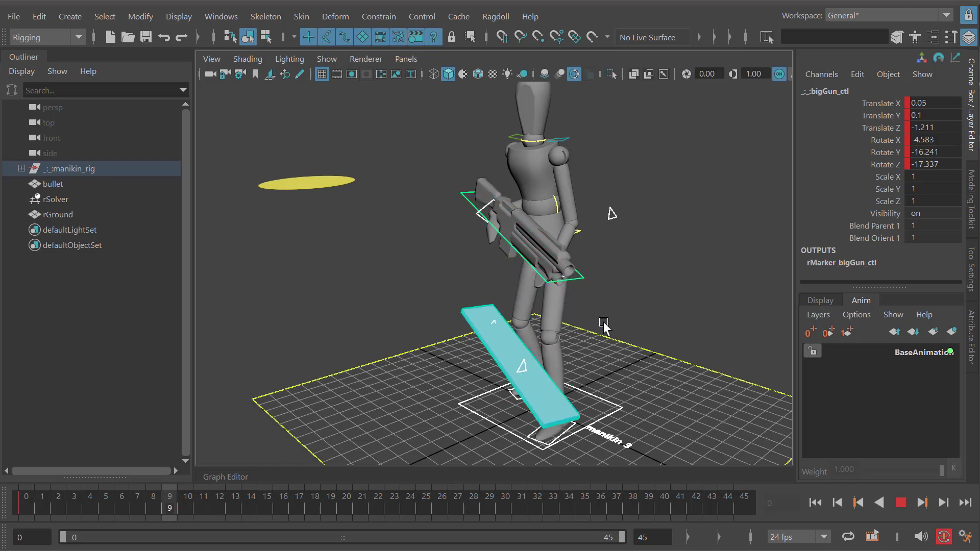
key("alt+v")
key("alt+shift+v")
key("alt+v")
key("alt+v")
key("alt+shift+v")
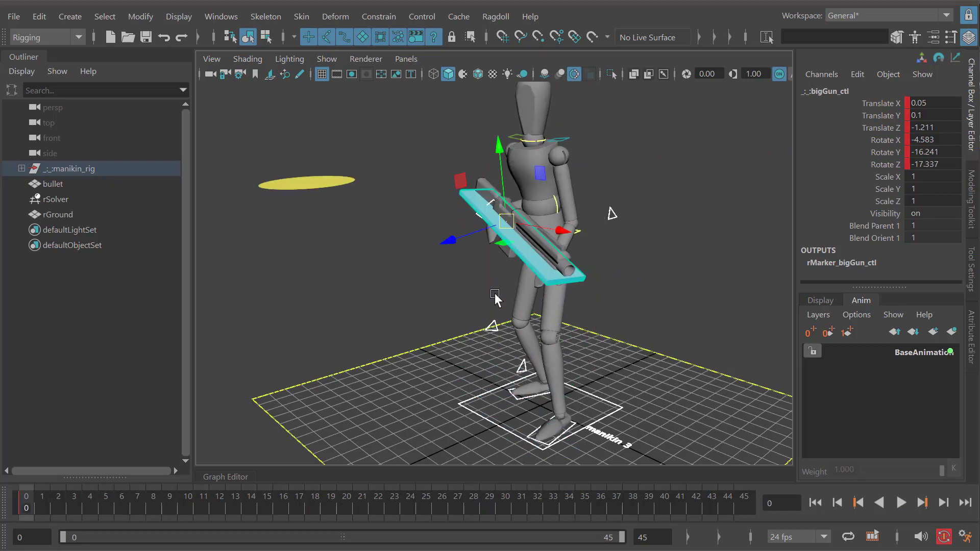
scroll(495, 296, "up", 5)
key("alt+v")
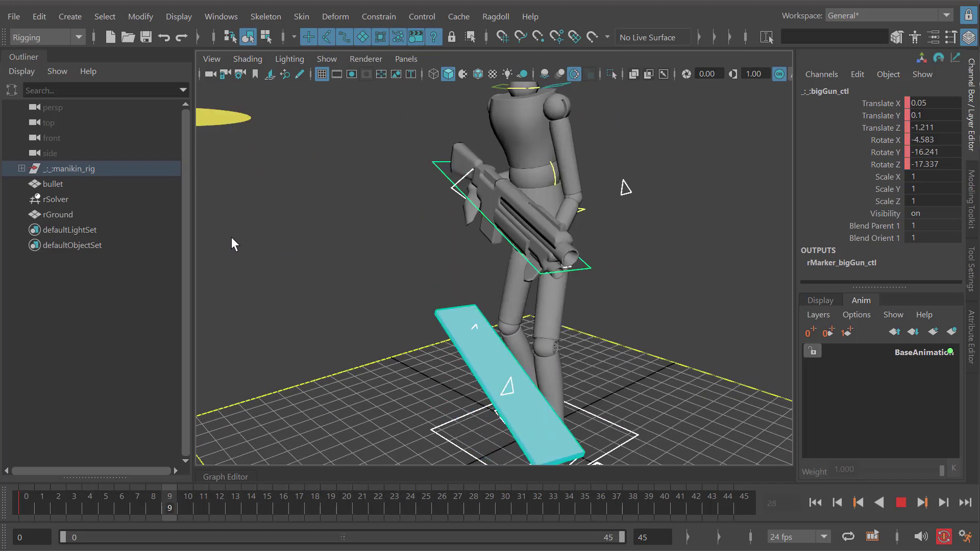
left_click(410, 183)
left_click(439, 175)
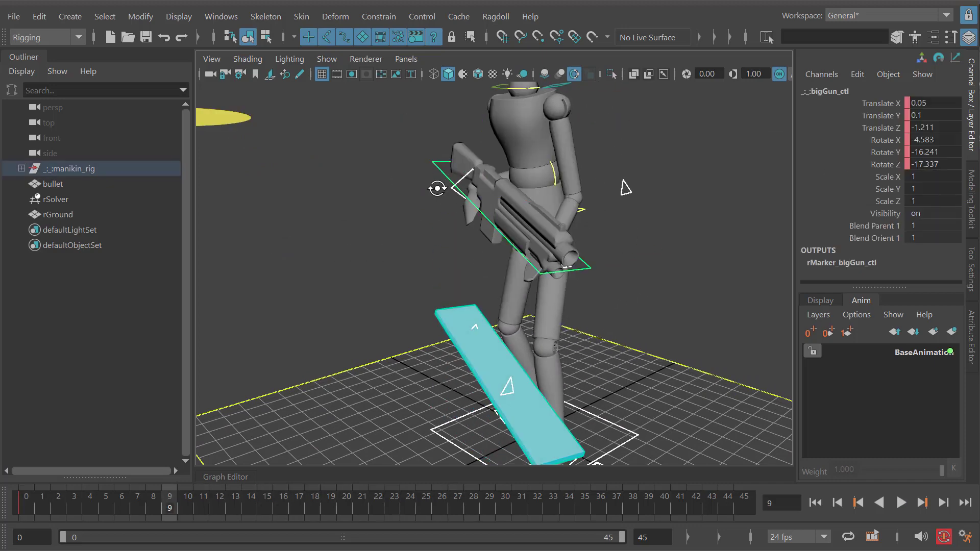
left_click_drag(437, 188, 440, 191, "alt")
- Replace the gun marker's shape with the rifle mesh marineWeapon_geo
left_click_drag(571, 252, 432, 202)
left_click(399, 175)
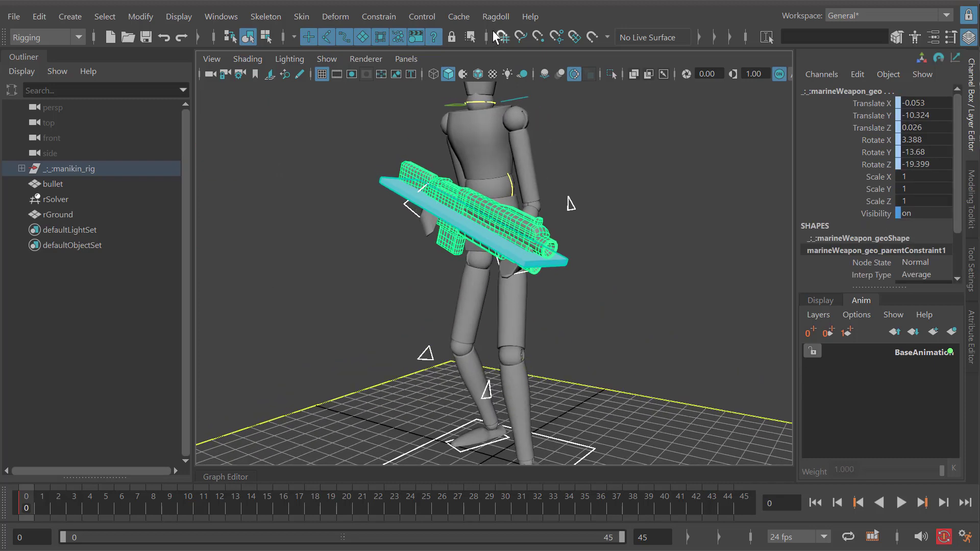
left_click(496, 16)
mouse_move(540, 334)
left_click(670, 332)
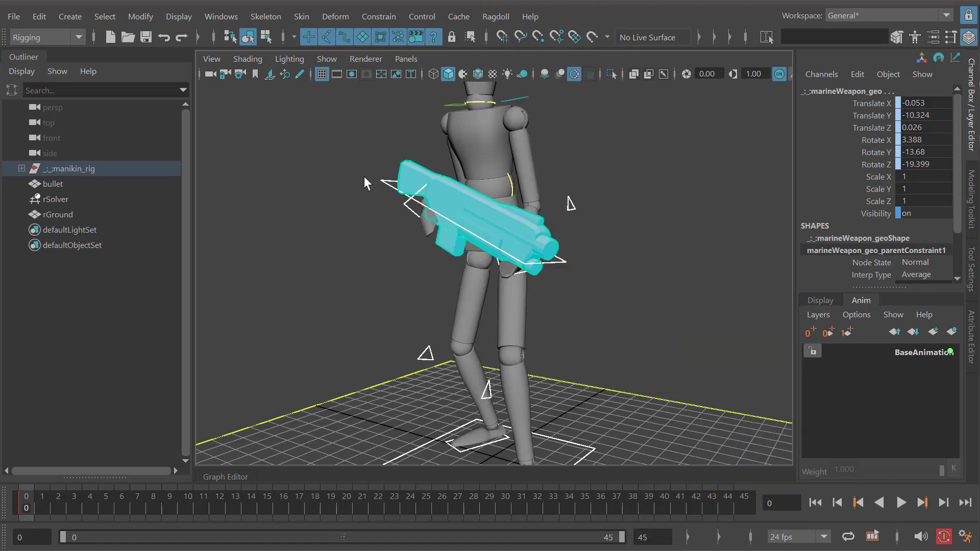
- Play the simulation twice and watch the rifle-shaped marker from different angles, rewinding to frame 0
left_click_drag(560, 318, 575, 329, "alt")
right_click_drag(575, 329, 537, 295, "alt")
key("alt+v")
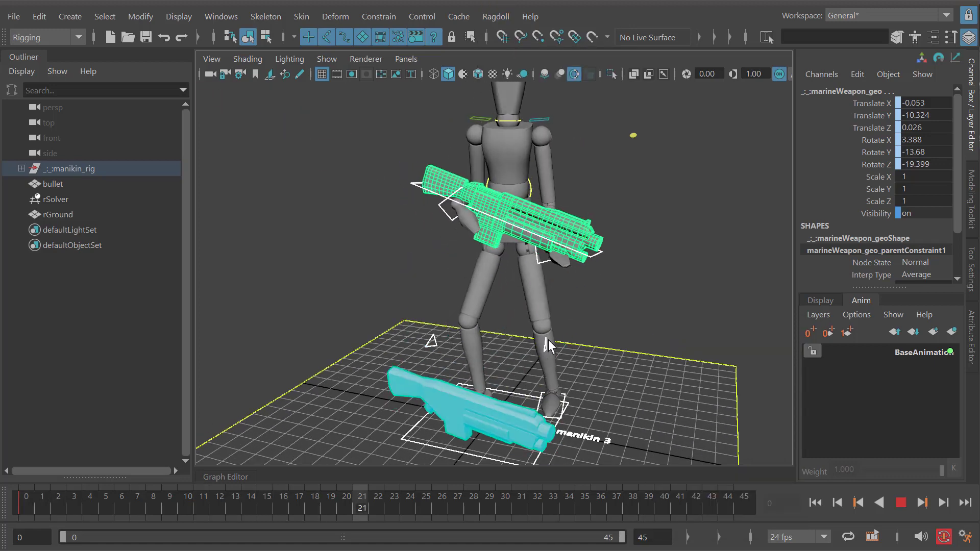
left_click_drag(510, 344, 471, 328, "alt")
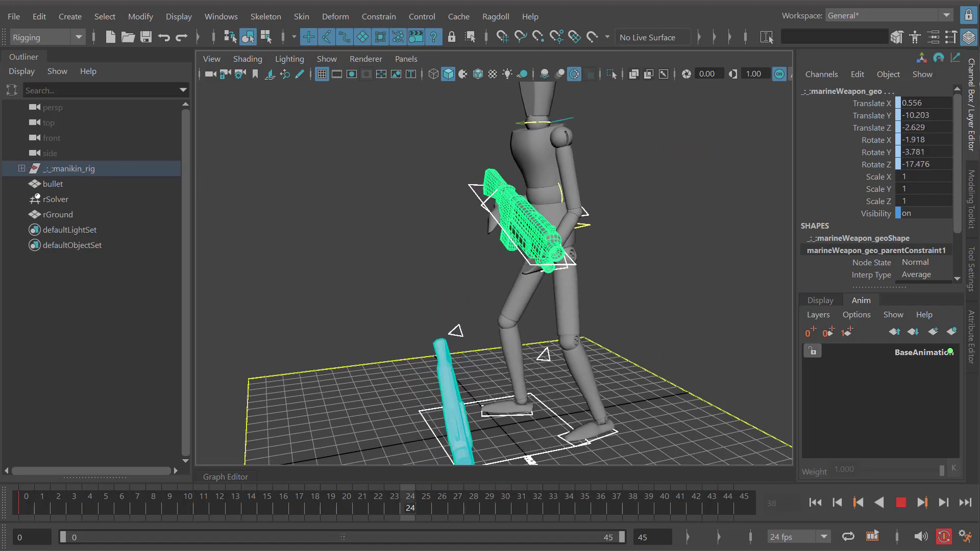
key("alt+shift+v")
left_click_drag(423, 265, 506, 289, "alt")
key("alt+v")
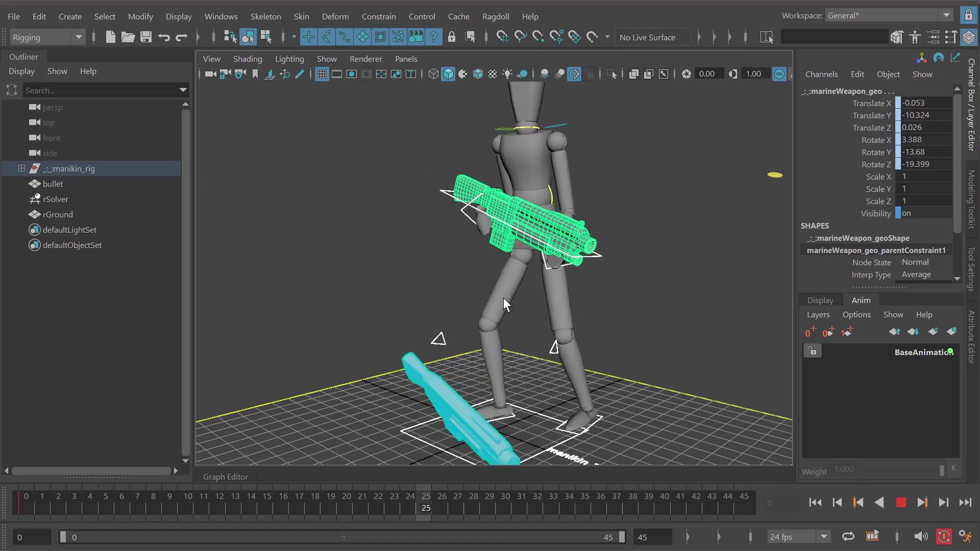
key("alt+shift+v")
- Add a Ragdoll Pin constraint to the gun control bigGun_ctl
left_click(338, 220)
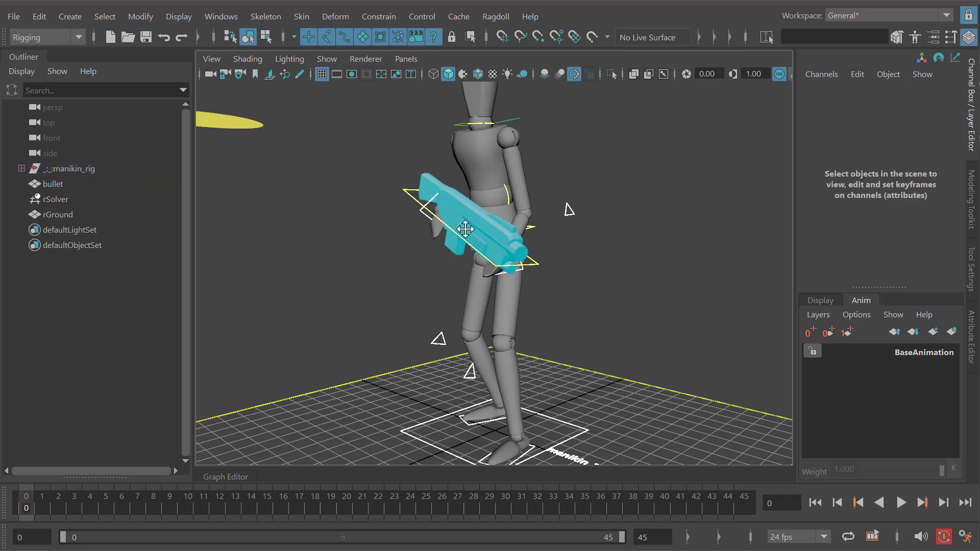
left_click_drag(464, 228, 426, 235, "alt")
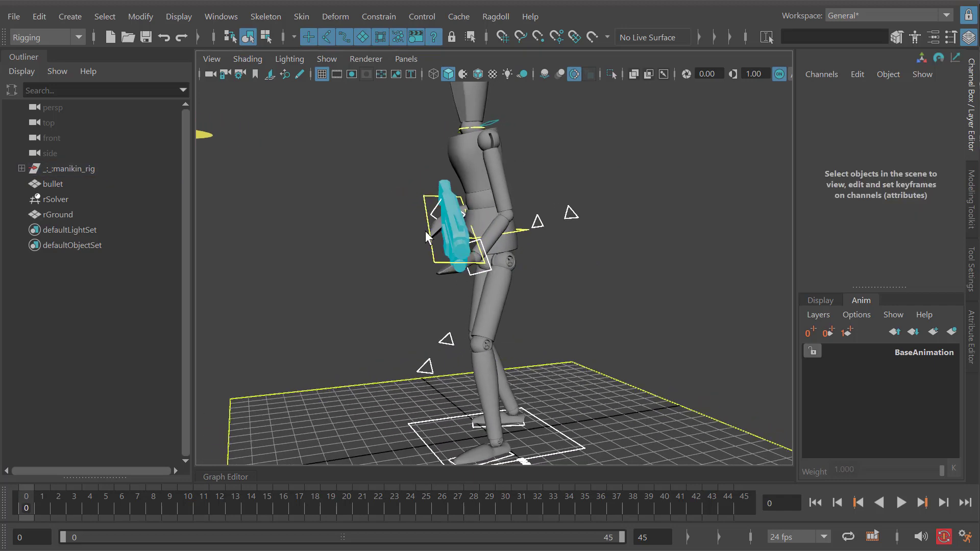
key("alt+shift+v")
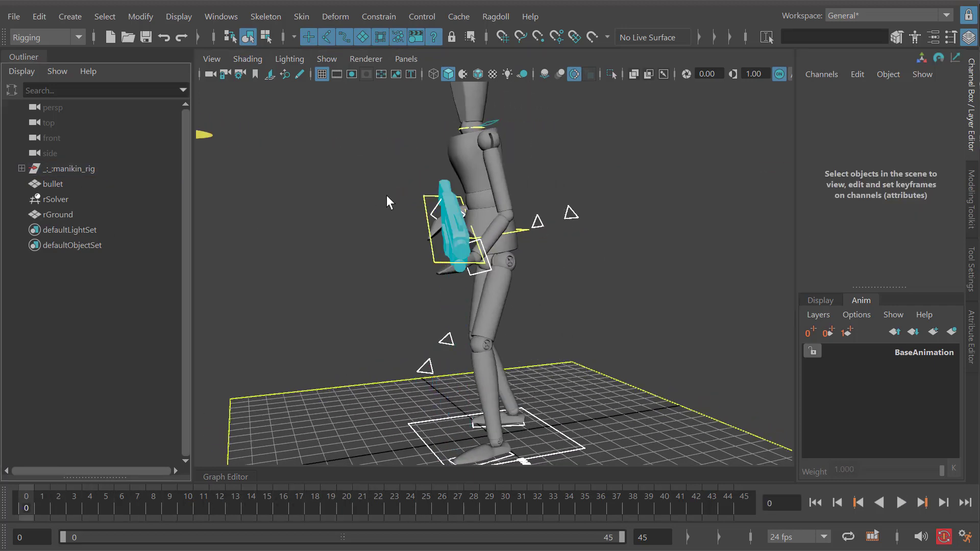
left_click_drag(425, 202, 417, 197, "alt")
left_click(411, 202)
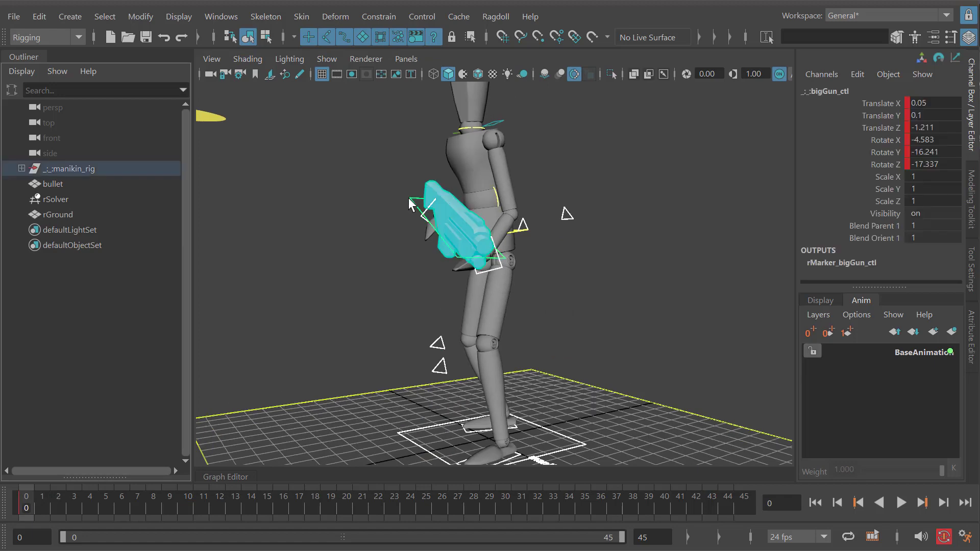
left_click(494, 17)
mouse_move(548, 278)
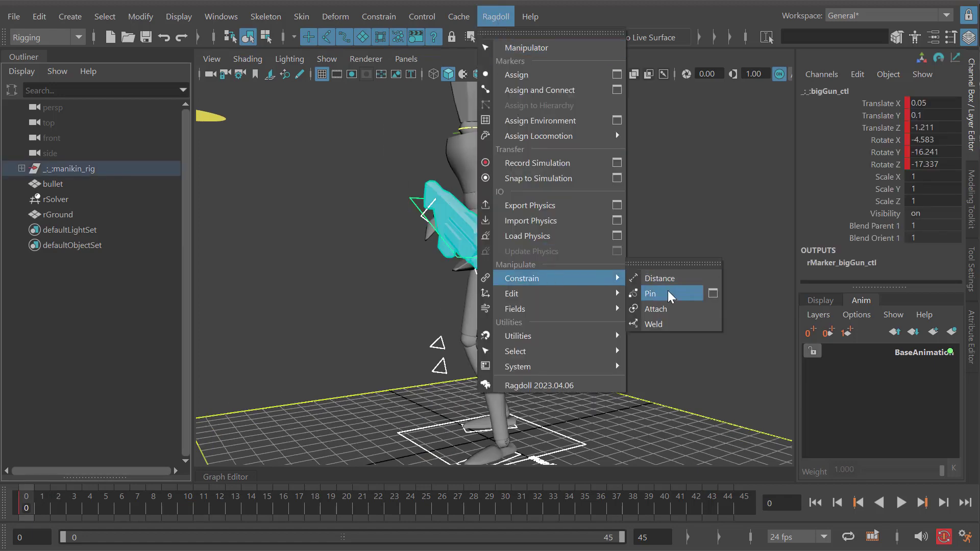
left_click(660, 292)
- Try moving the gun's pin well away from the character, play the simulation, and undo the move
left_click_drag(467, 279, 450, 221, "alt")
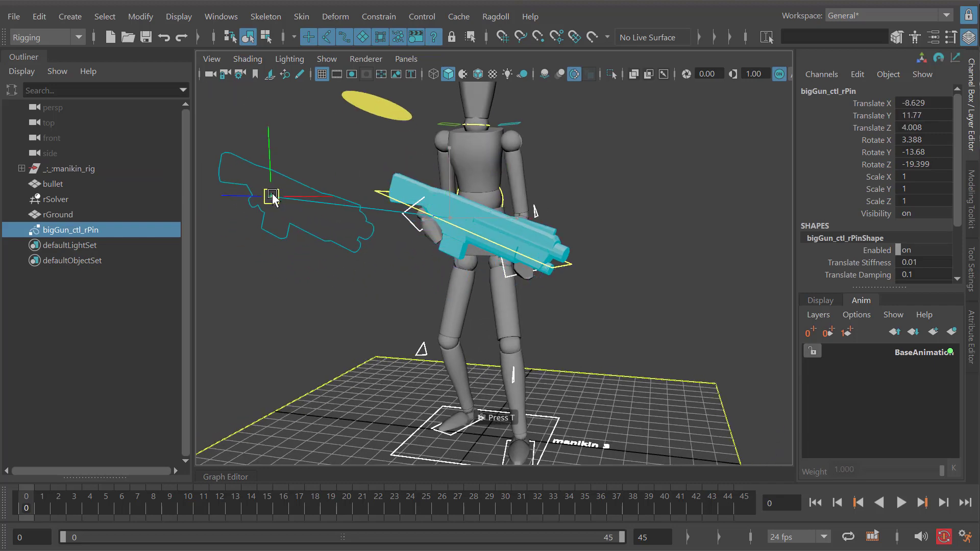
left_click_drag(229, 140, 494, 256, "alt")
key("alt+v")
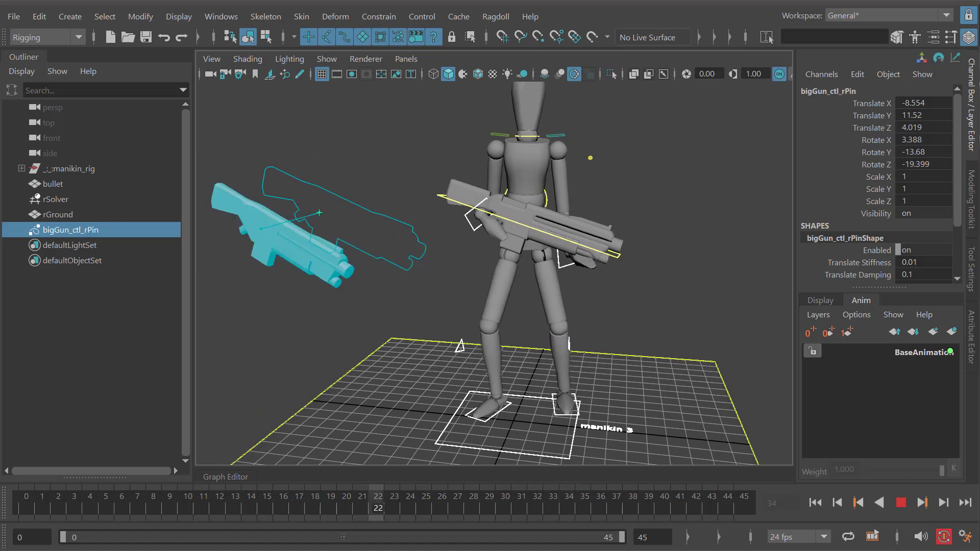
key("alt+v")
key("alt+shift+v")
key("ctrl+z")
- Play the simulation with the pin at the gun's original position to check how the gun follows it
left_click_drag(506, 292, 598, 319, "alt")
key("alt+v")
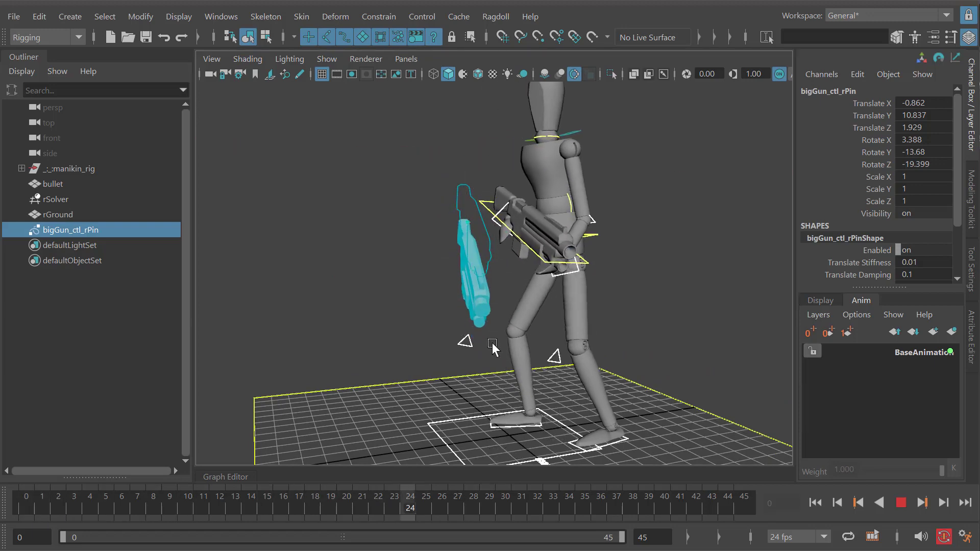
key("alt+shift+v")
key("alt+v")
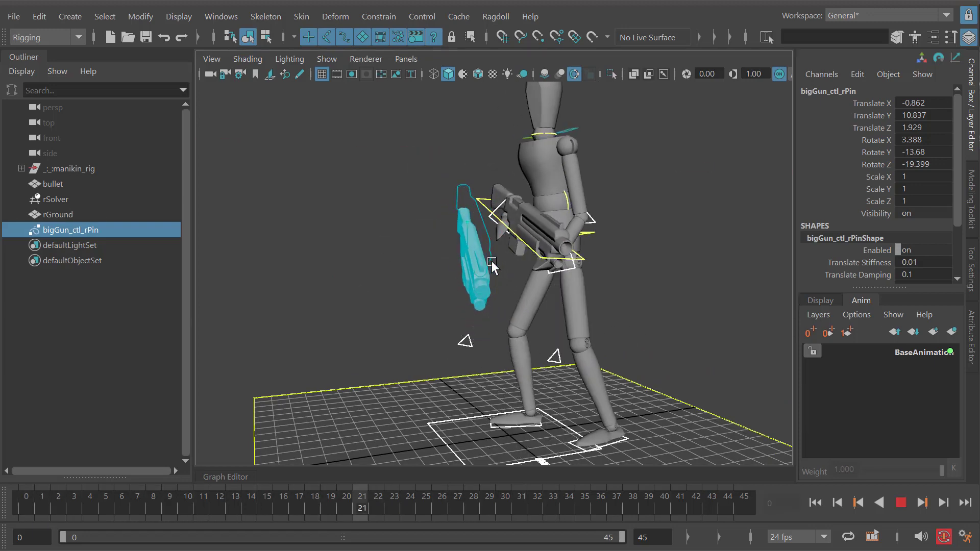
key("alt+v")
- Return to frame 0, try shifting the pin away from the gun, and undo the shift
left_click_drag(491, 262, 505, 263, "alt")
right_click_drag(480, 264, 490, 268, "alt")
middle_click_drag(491, 268, 467, 269, "alt")
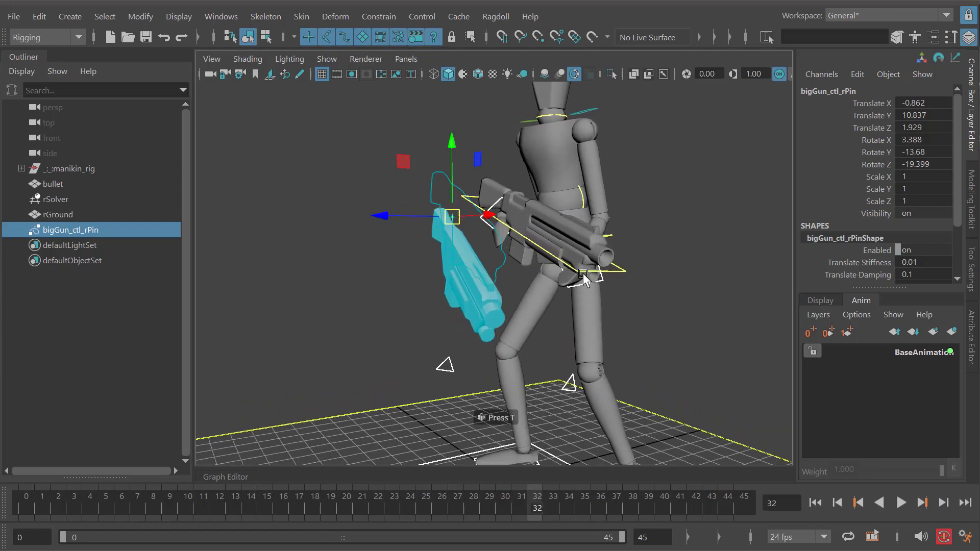
key("alt+shift+v")
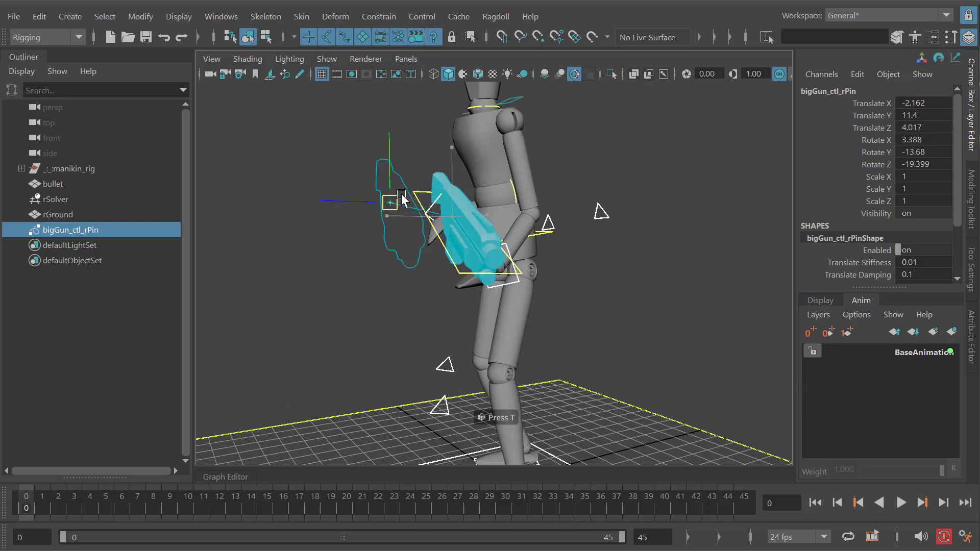
left_click_drag(421, 261, 402, 206, "alt")
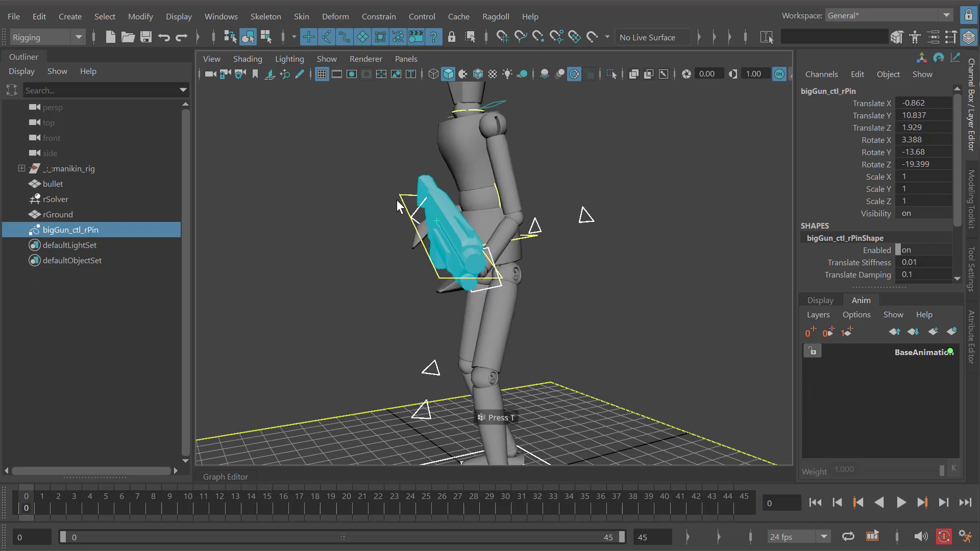
- Try parenting the gun's pin under the bigGun_ctl control and play the simulation to check how the gun follows
left_click(393, 202, "shift")
key("p")
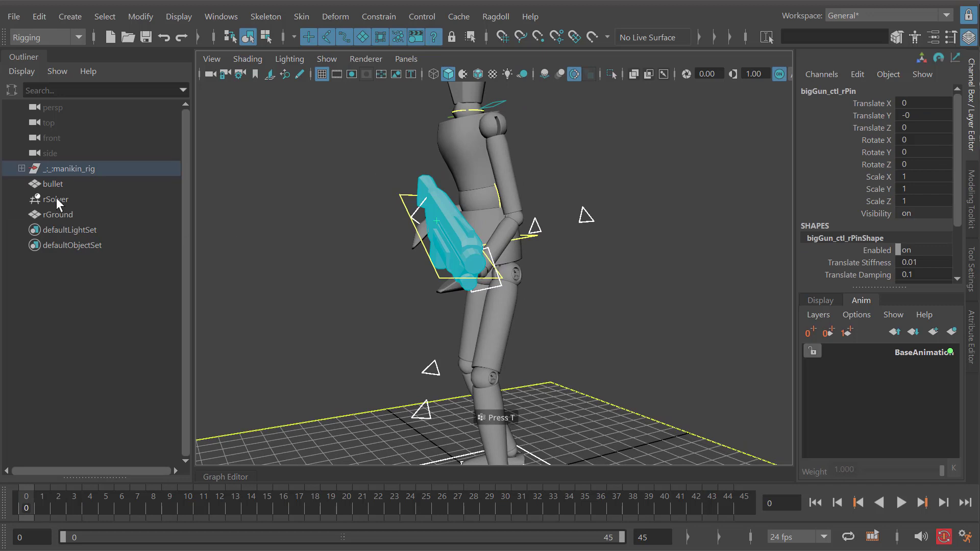
key("f")
key("alt+v")
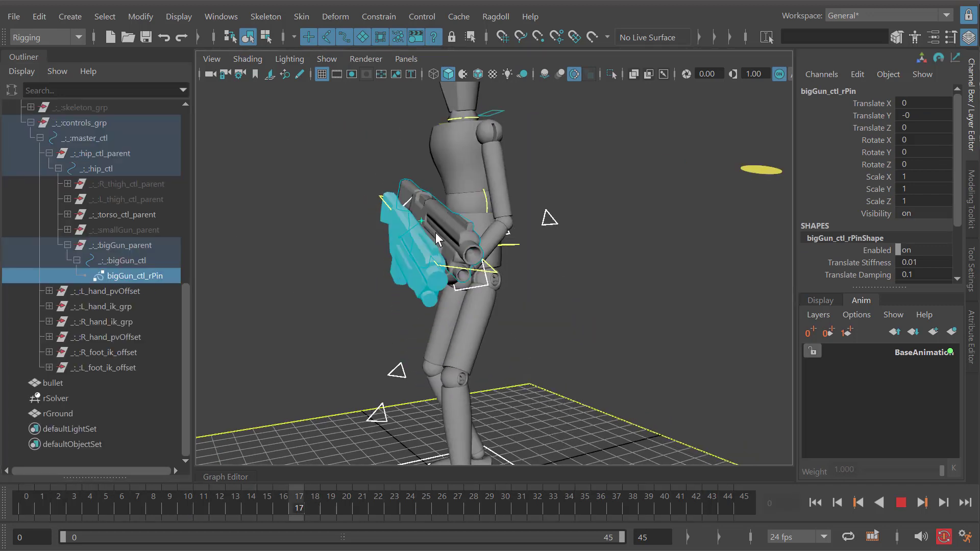
left_click_drag(404, 289, 497, 291, "alt")
key("alt+shift+v")
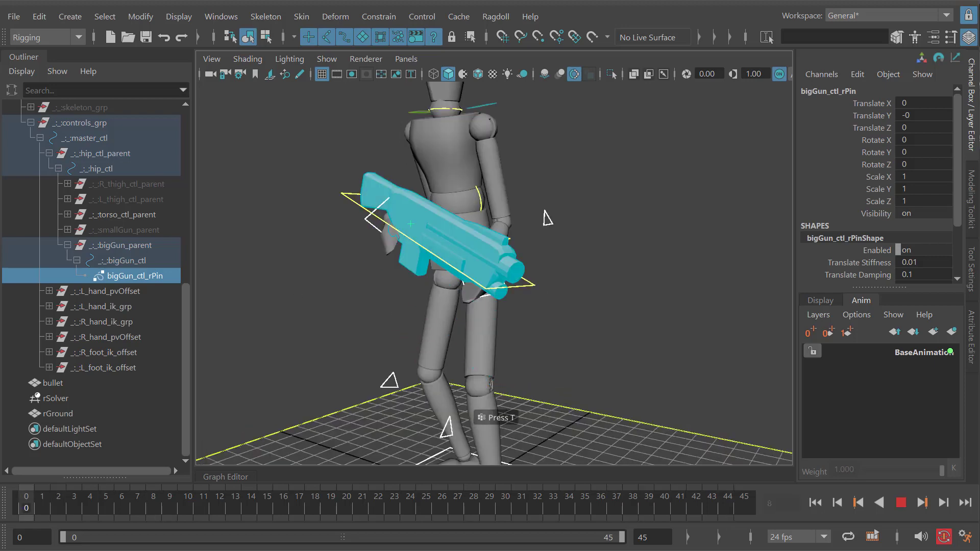
scroll(418, 302, "down", 2)
scroll(11, 202, "up", 2)
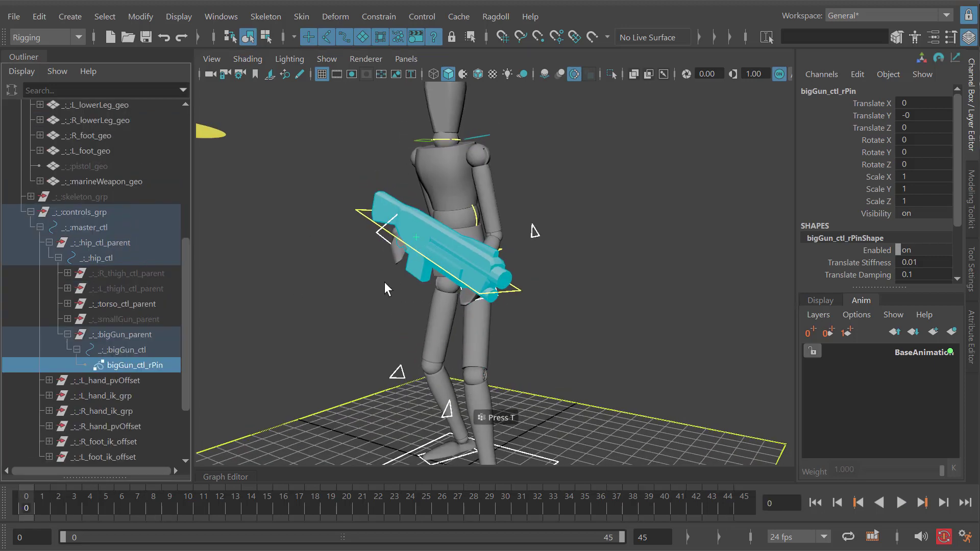
- Unparent the gun's pin back to the scene root and collapse the manikin_rig hierarchy
key("shift+p")
scroll(64, 163, "up", 5)
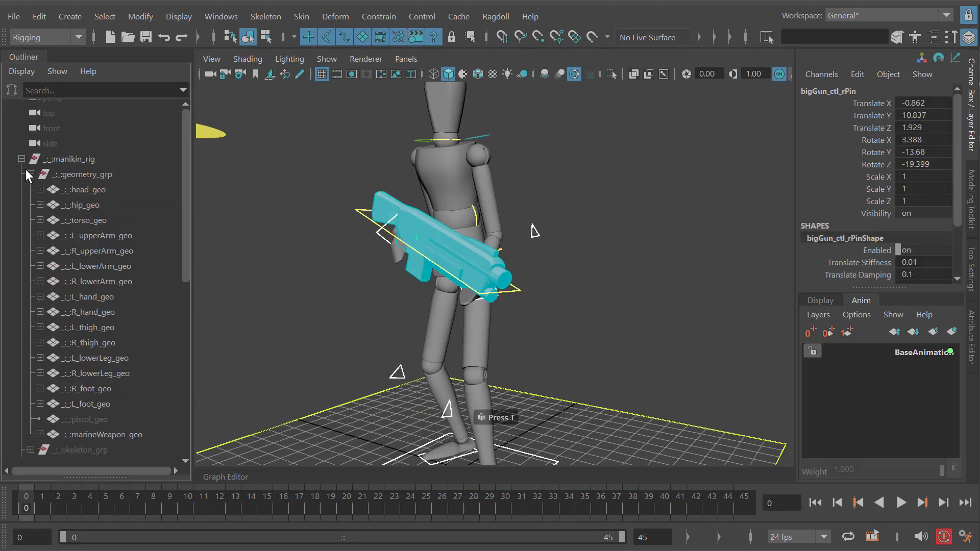
left_click(21, 169)
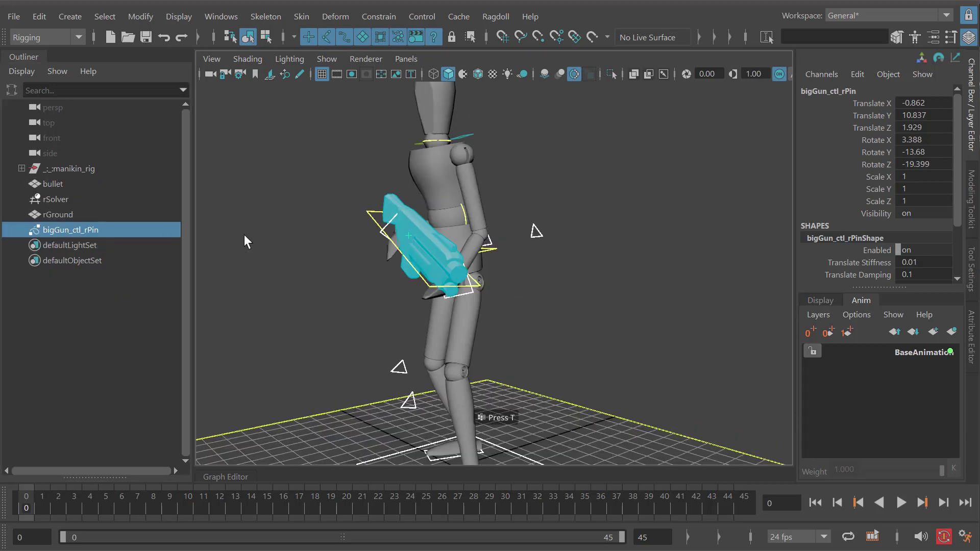
- Parent-constrain the bigGun_ctl_rPin pin to the bigGun_ctl gun control
left_click(378, 255)
key("ctrl+shift+a")
left_click(329, 213)
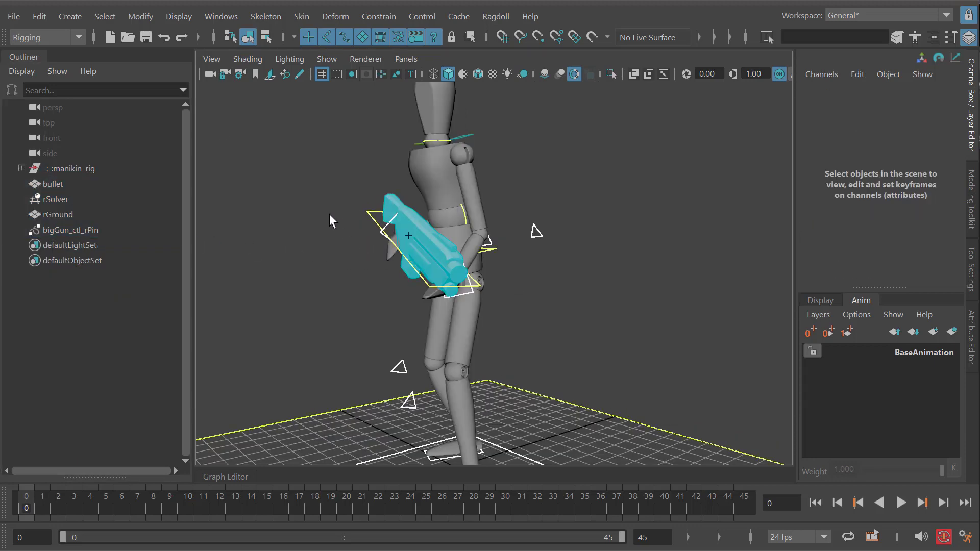
left_click(367, 207)
scroll(367, 212, "up", 3)
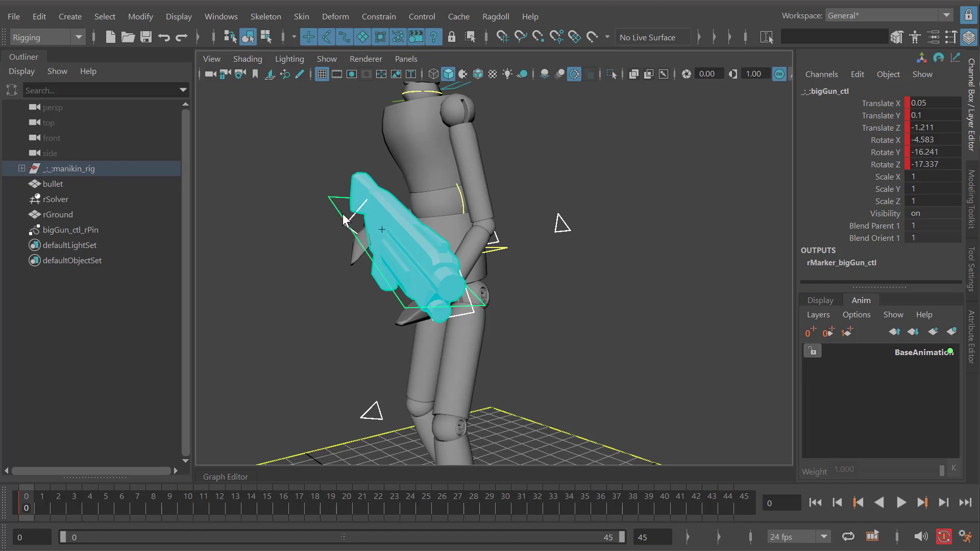
left_click(63, 231)
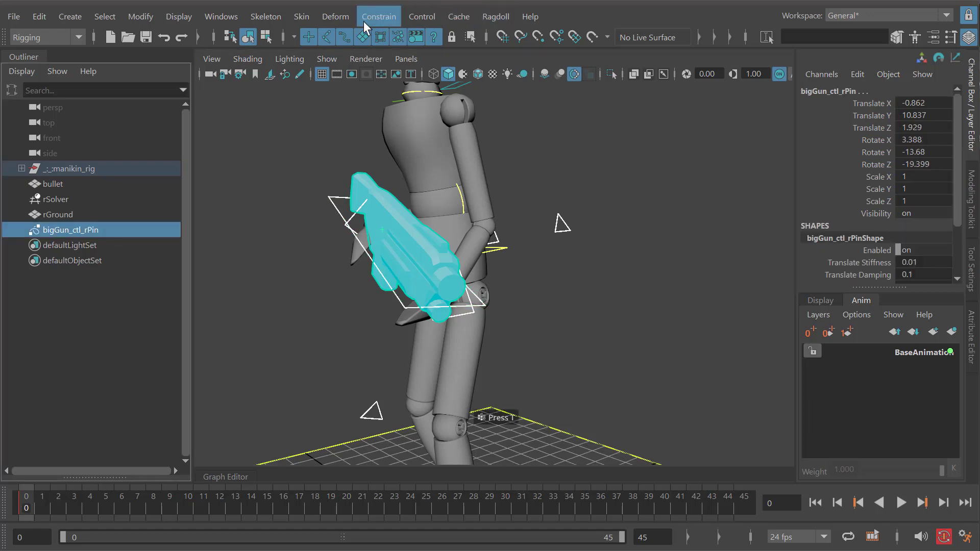
left_click(379, 17)
left_click(395, 59)
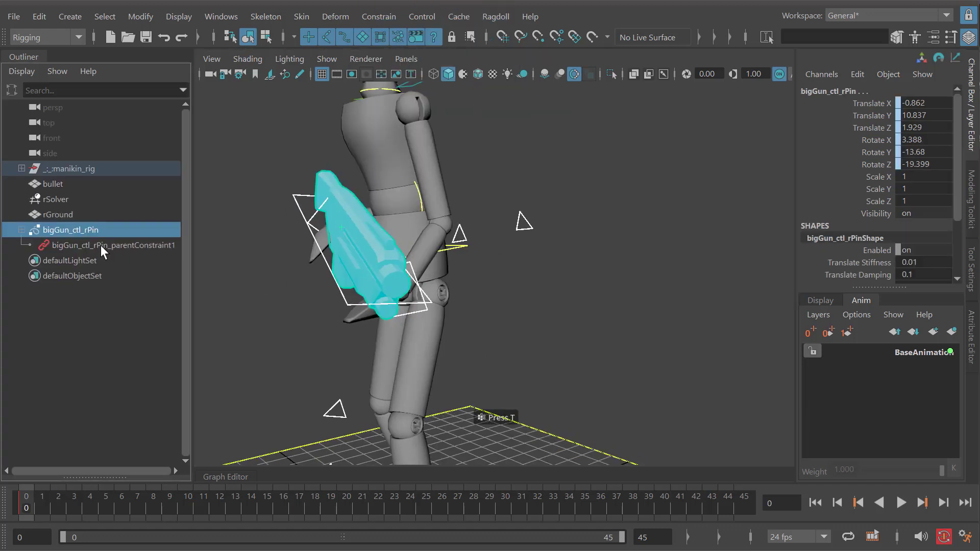
- Play the simulation from several angles to check how the gun follows its constrained pin, and return to frame 0
left_click(284, 245)
key("alt+v")
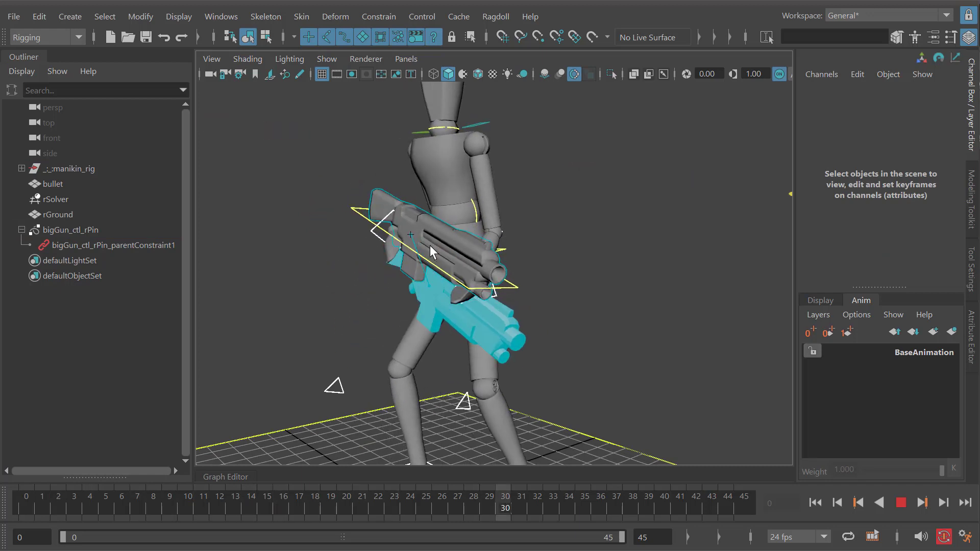
key("alt+v")
left_click(52, 229)
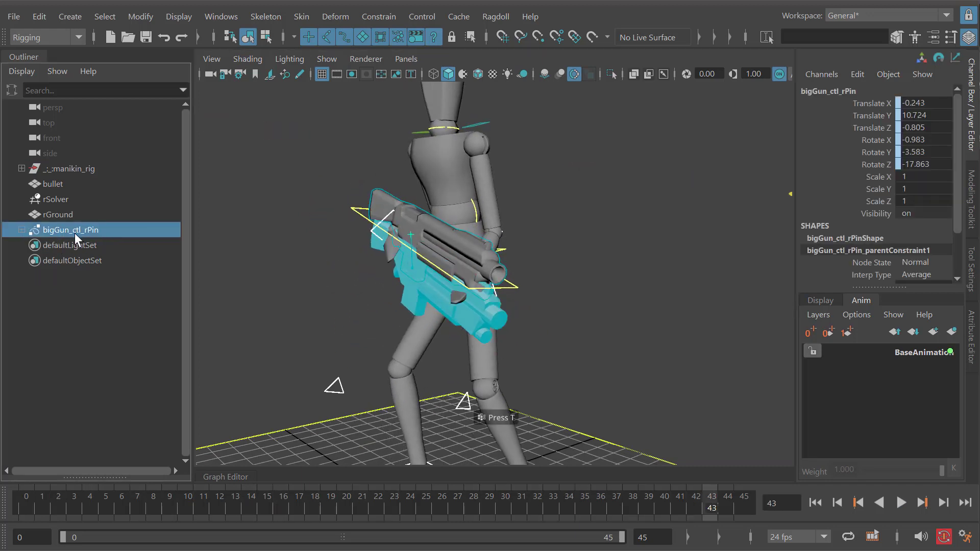
key("alt+v")
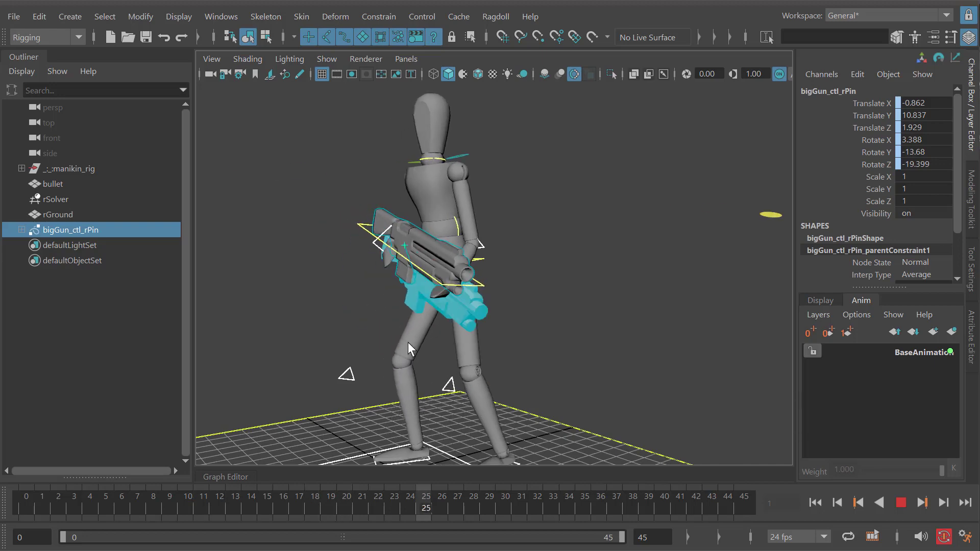
key("alt+v")
left_click_drag(422, 342, 474, 338, "alt")
key("alt+shift+v")
key("alt+v")
left_click_drag(308, 301, 422, 322, "alt")
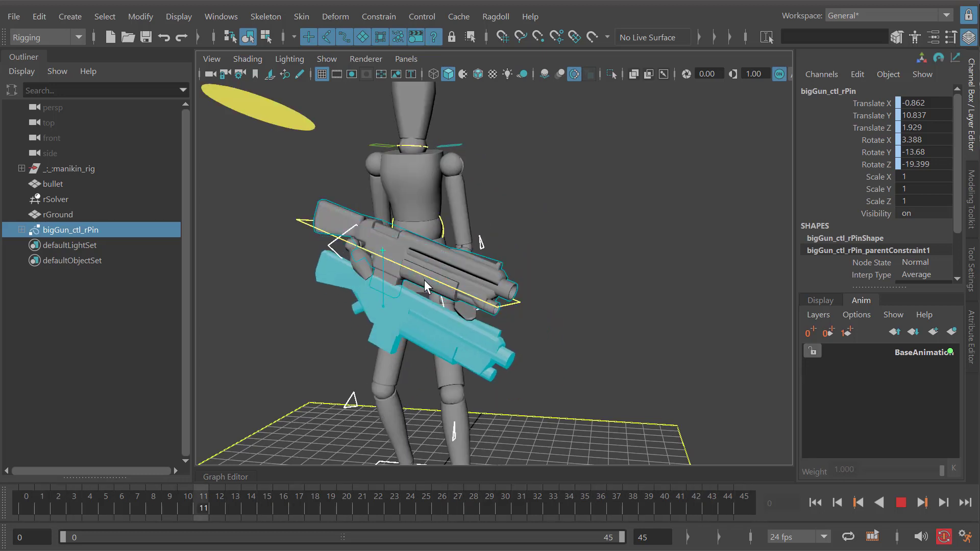
key("alt+v")
key("alt+shift+v")
- Set the Gravity of rSolver to 0
left_click(86, 201)
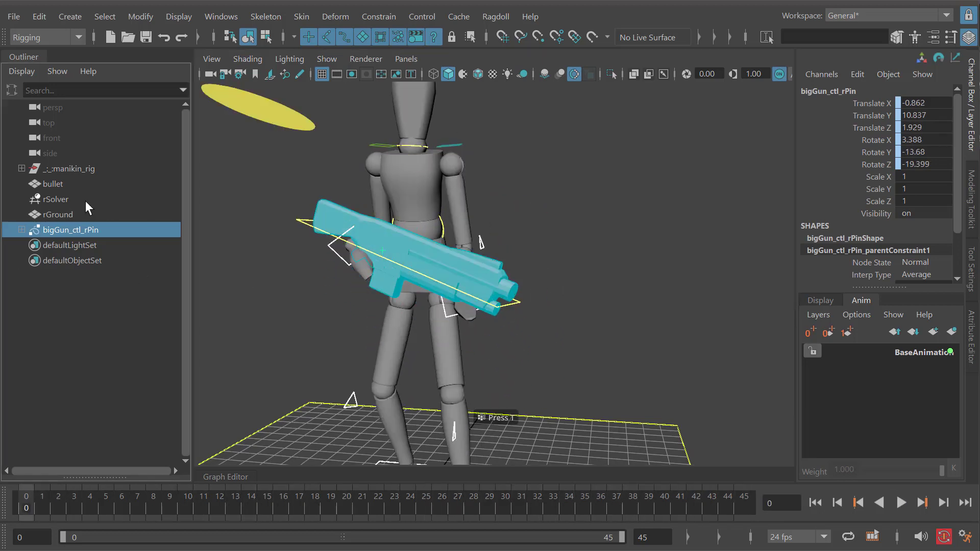
left_click(67, 200)
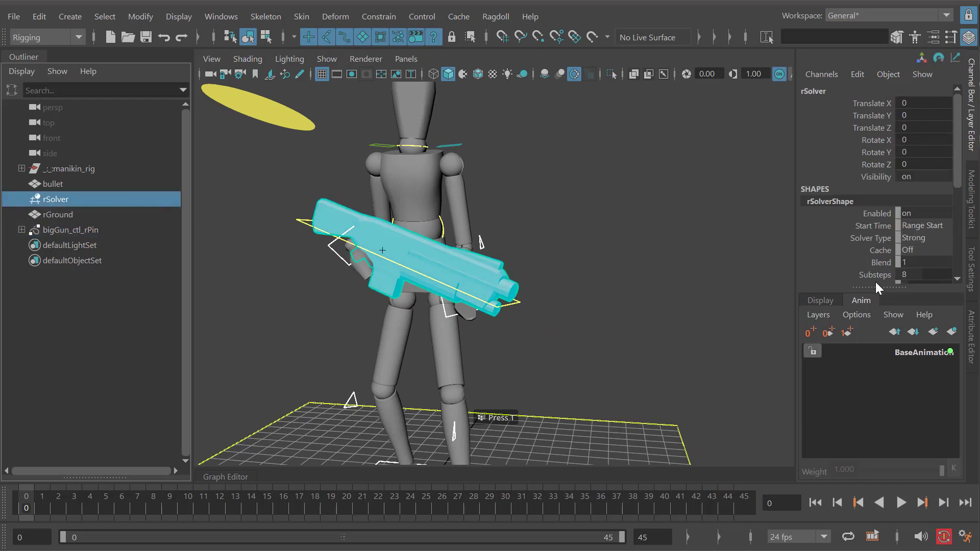
left_click_drag(878, 287, 878, 332)
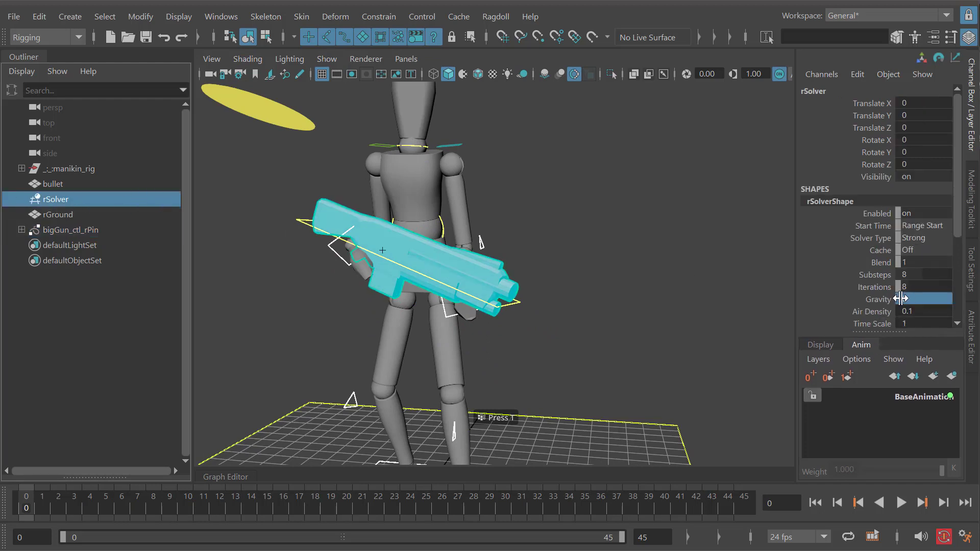
left_click_drag(545, 260, 478, 268, "alt")
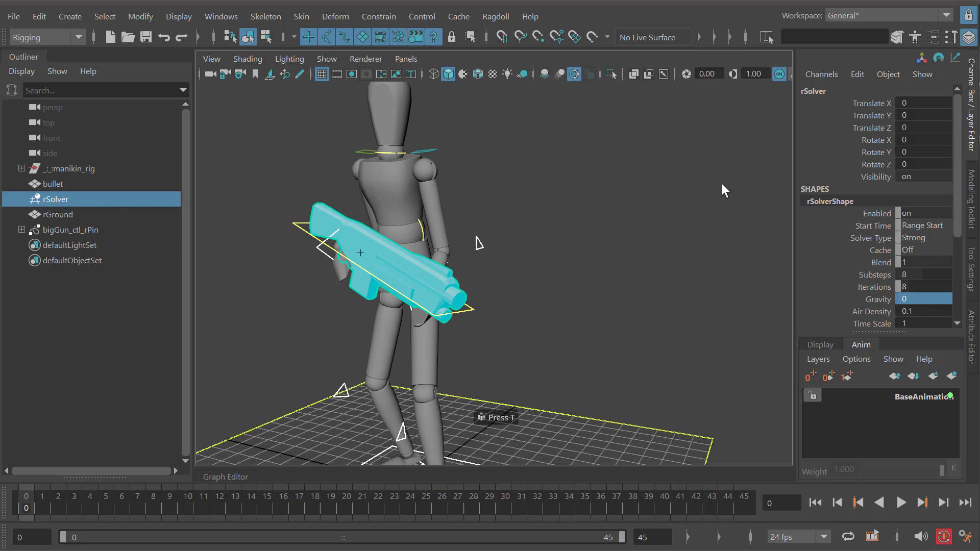
- Review the solver's Enabled, Start Time, Substeps, Iterations and Gravity attributes
left_click_drag(954, 203, 957, 250)
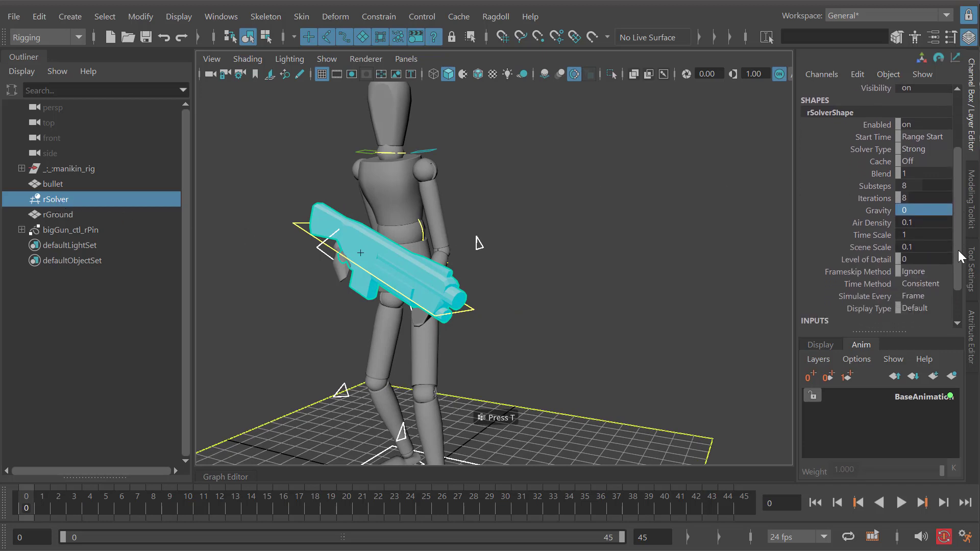
left_click_drag(410, 252, 575, 233, "alt")
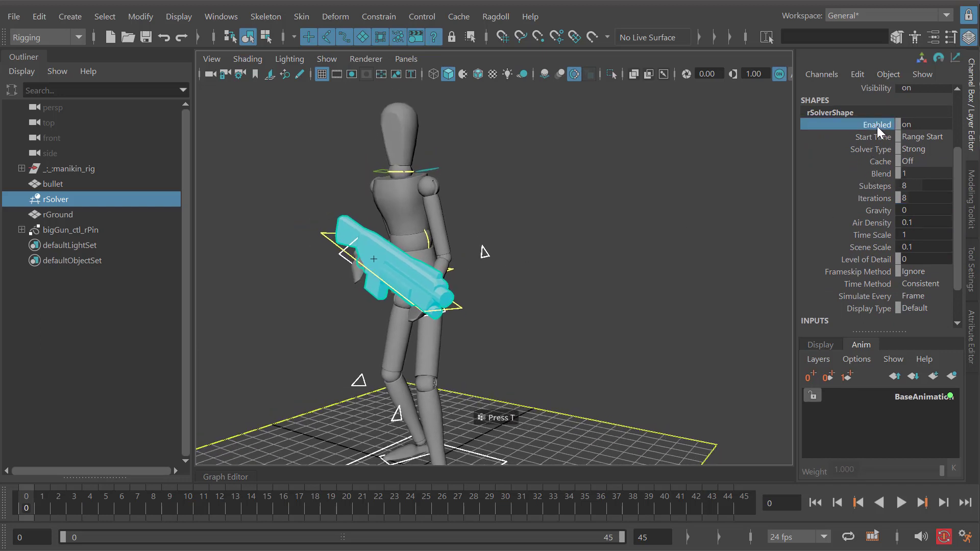
left_click(918, 136)
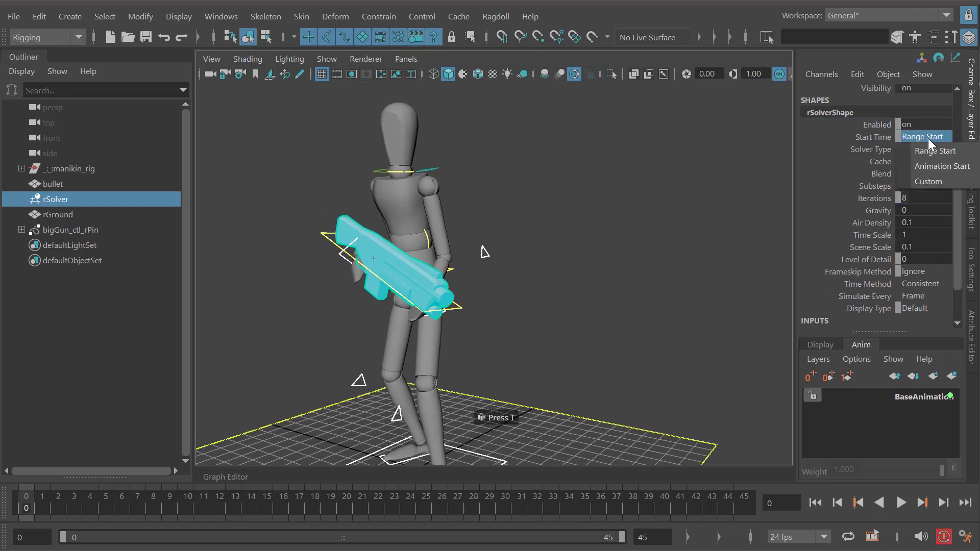
left_click(857, 138)
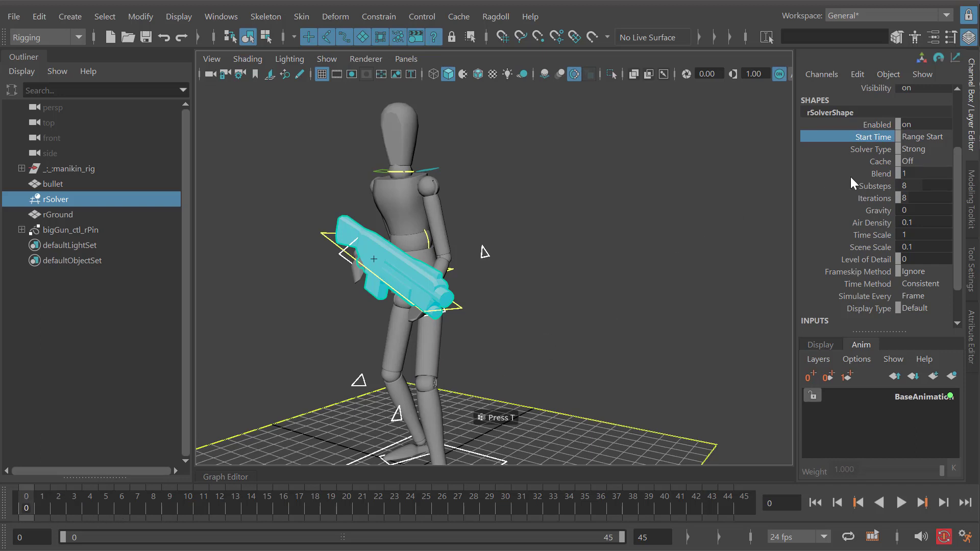
left_click_drag(867, 189, 884, 198)
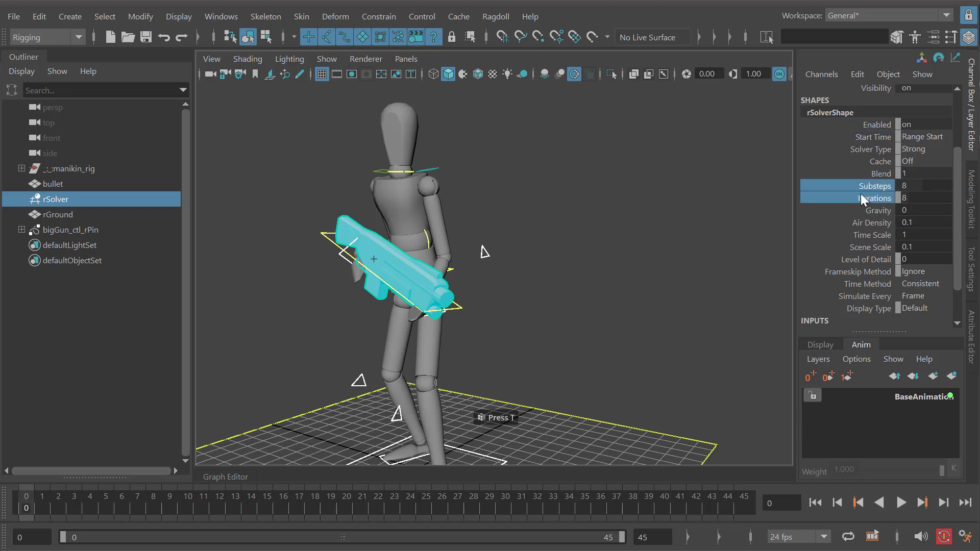
left_click(867, 211)
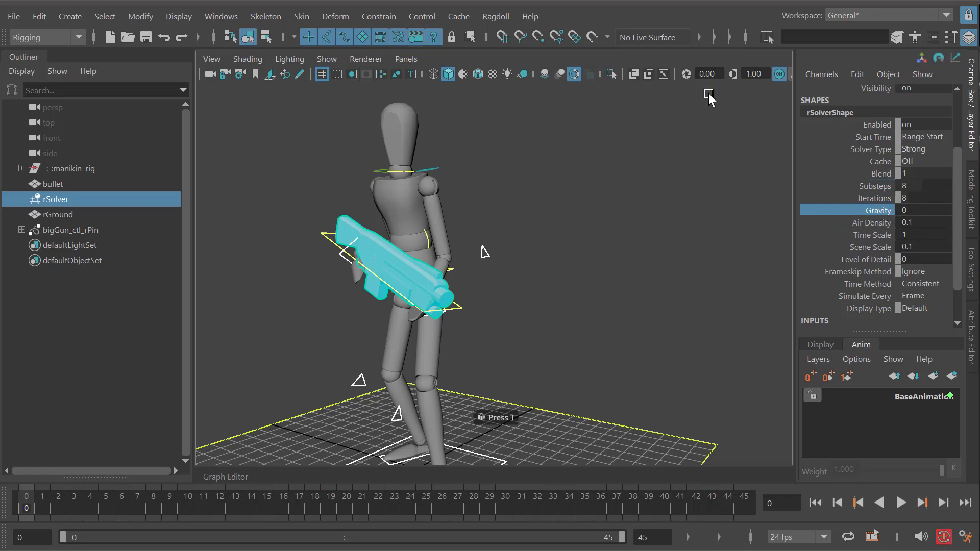
- Play the simulation without gravity to check the gun's motion, and return to frame 0
left_click_drag(434, 240, 465, 266, "alt")
key("alt+v")
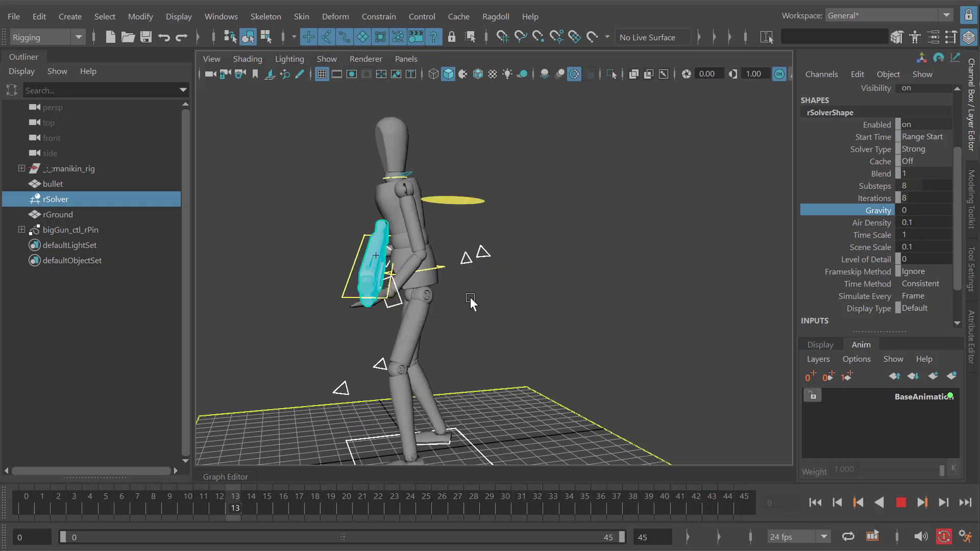
key("alt+shift+v")
left_click_drag(467, 271, 522, 260, "alt")
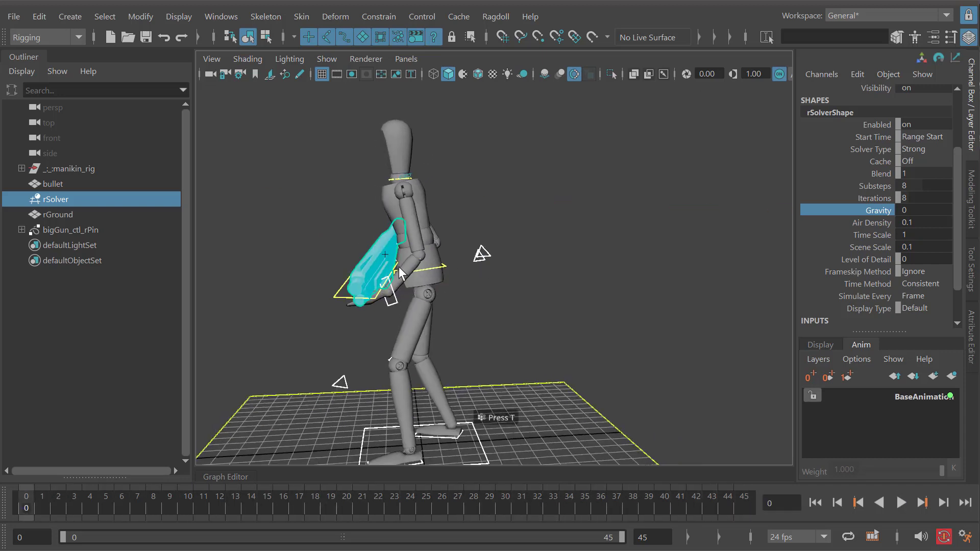
- Play the simulation and step between neighbouring frames to examine the gun's motion near the manikin's body
key("alt+v")
key("alt+comma")
key("alt+comma")
key("alt+comma")
key("alt+comma")
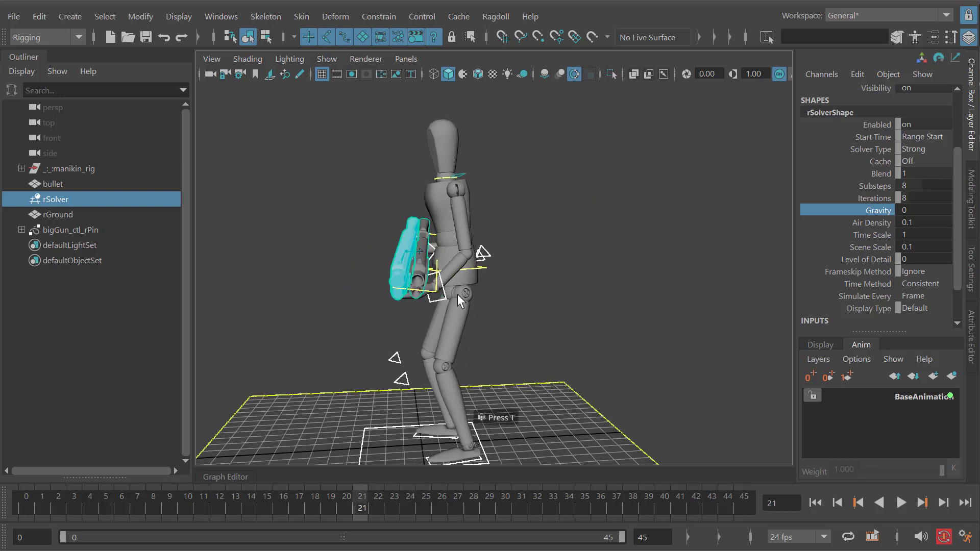
key("alt+period")
key("alt+period")
key("alt+period")
key("alt+period")
key("alt+period")
right_click_drag(463, 257, 497, 263, "alt")
key("alt+v")
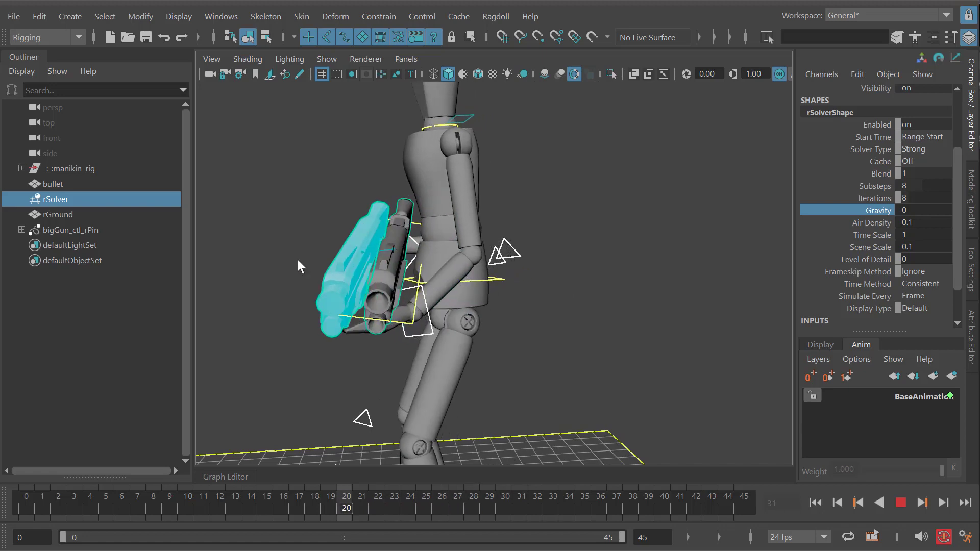
key("alt+shift+v")
- Assign Ragdoll markers as a connected group to the manikin's torso and hip geometry
left_click(399, 210)
left_click_drag(400, 265, 406, 243, "alt")
left_click(419, 276, "shift")
middle_click_drag(406, 243, 436, 247, "alt")
left_click(497, 17)
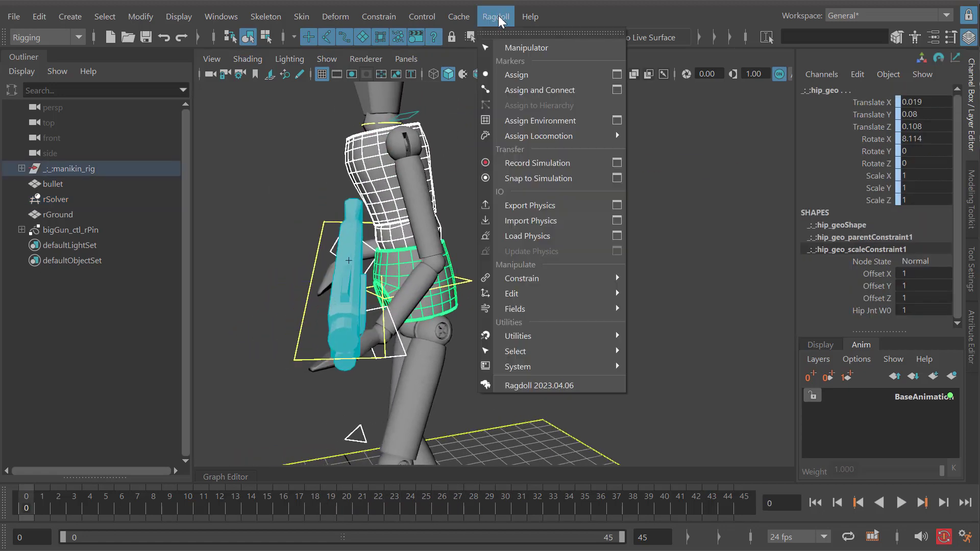
left_click(521, 75)
scroll(510, 255, "down", 5)
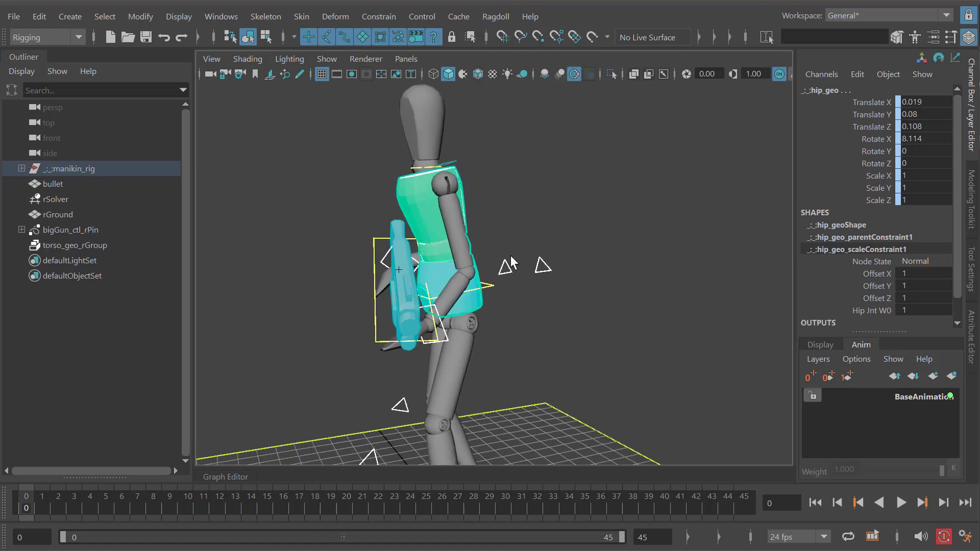
- Play the simulation to check how the torso and hip markers interact with the gun, and return to frame 0
key("alt+v")
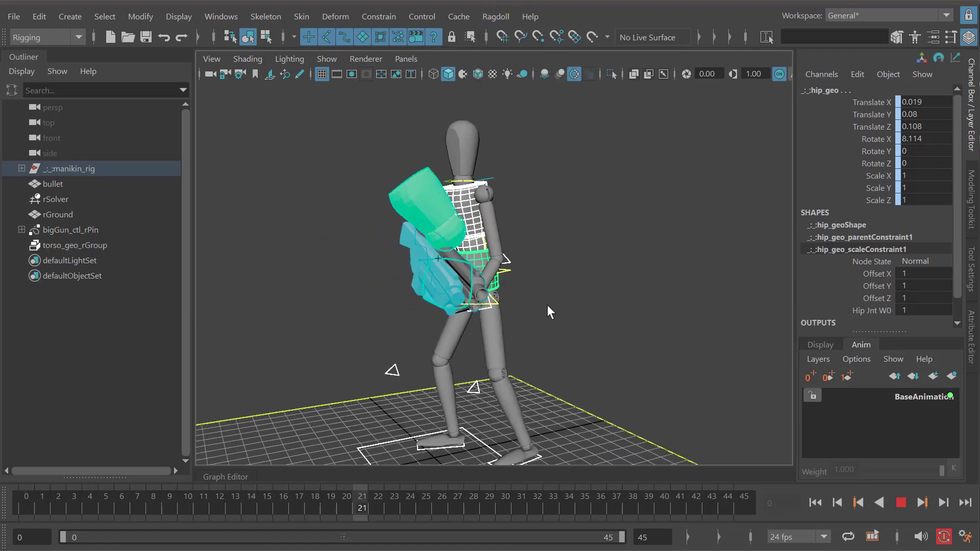
left_click_drag(526, 316, 522, 313, "alt")
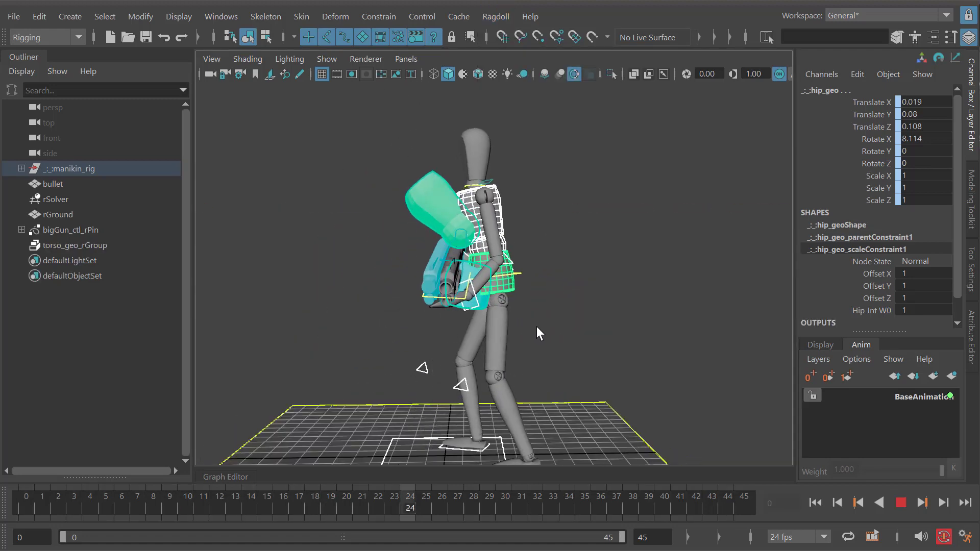
key("alt+v")
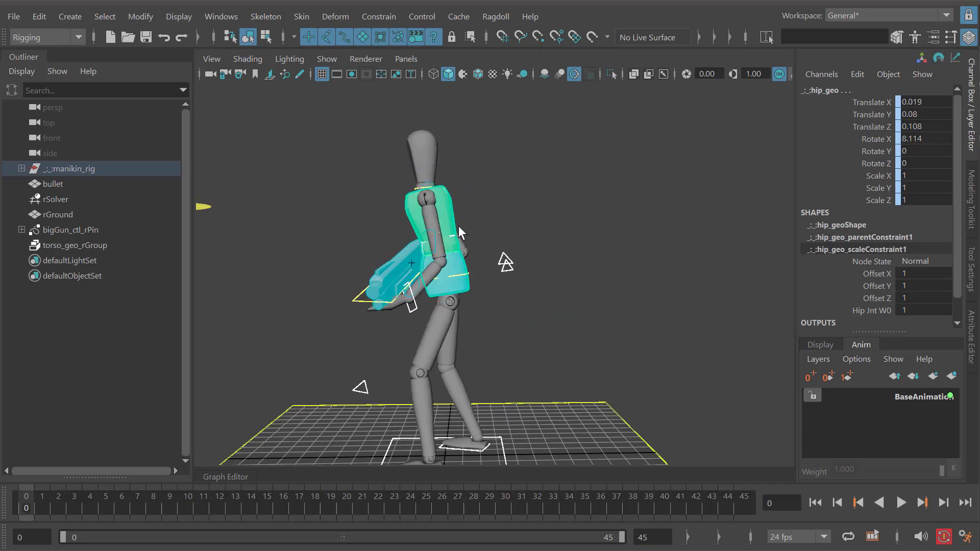
left_click_drag(459, 232, 642, 263, "alt")
- Set the Behaviour of the torso and hip geometry's Ragdoll markers to Animated
left_click(454, 191)
left_click_drag(454, 191, 428, 189, "alt")
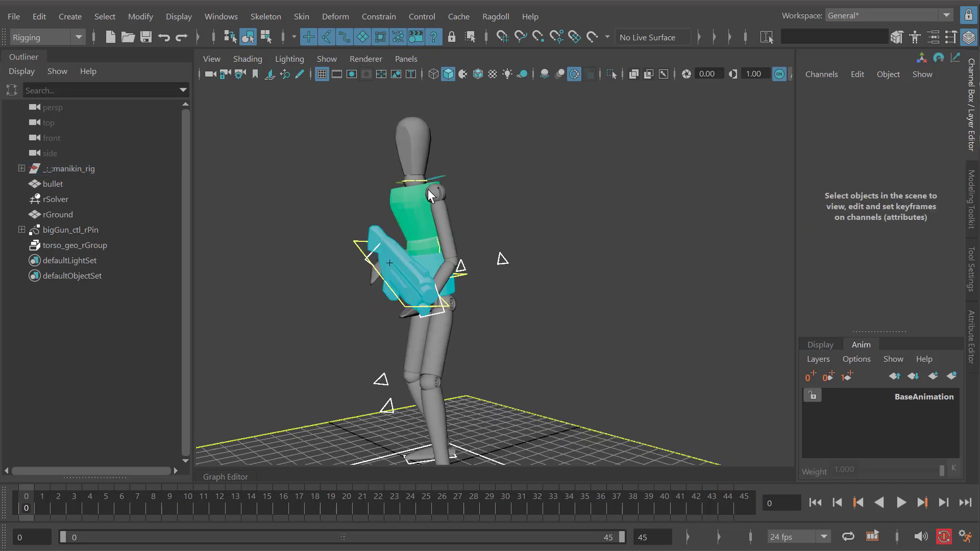
scroll(427, 189, "up", 4)
middle_click_drag(427, 188, 462, 242, "alt")
left_click(461, 243)
left_click_drag(488, 315, 497, 336, "alt")
left_click(497, 337)
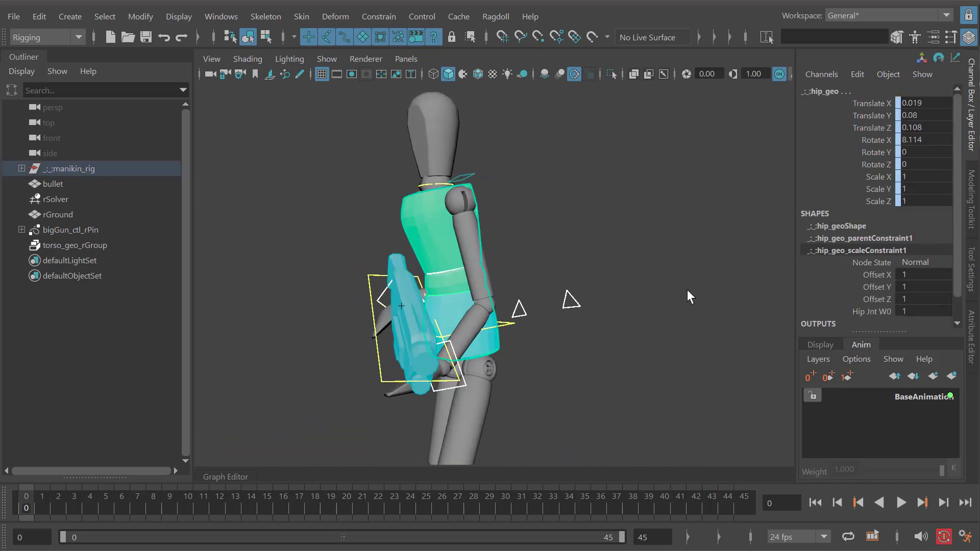
left_click_drag(863, 330, 862, 365)
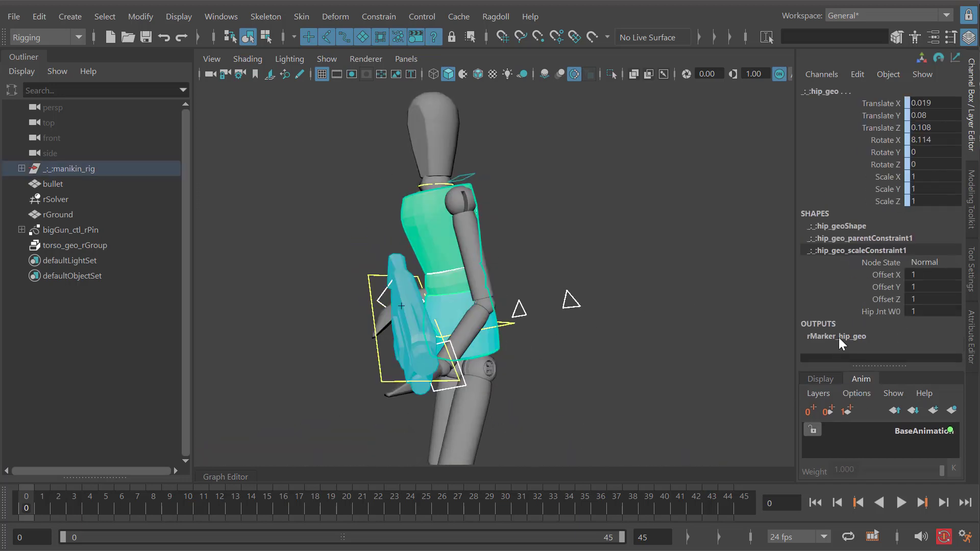
scroll(959, 212, "down", 3)
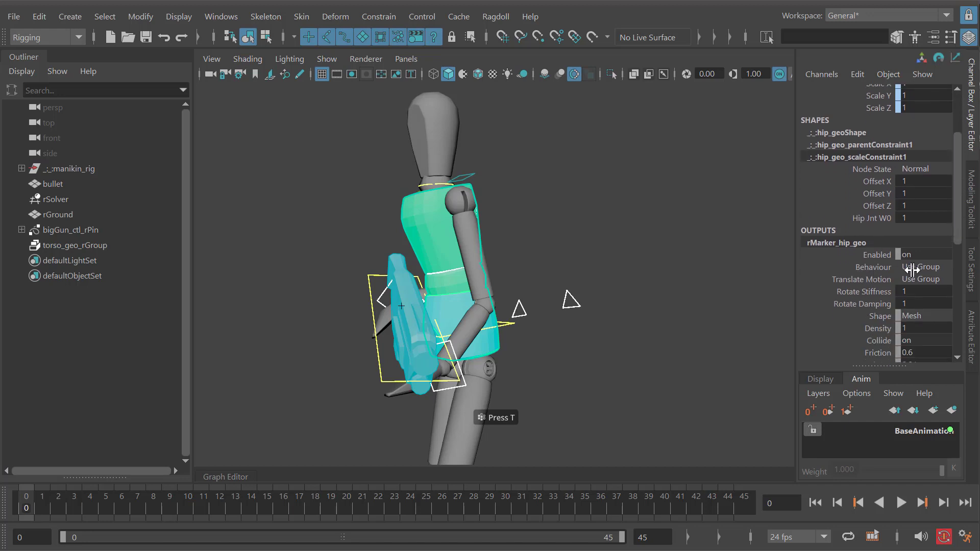
left_click(912, 271)
left_click(930, 296)
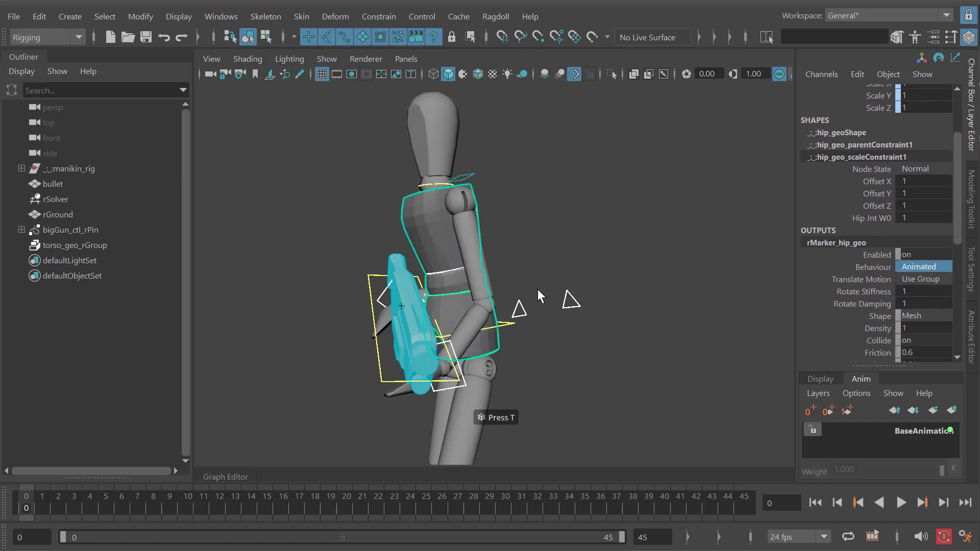
- Play the simulation from several angles to check how the gun moves against the animated torso and hips
right_click_drag(538, 288, 474, 266, "alt")
left_click_drag(475, 265, 574, 322, "alt")
key("alt+v")
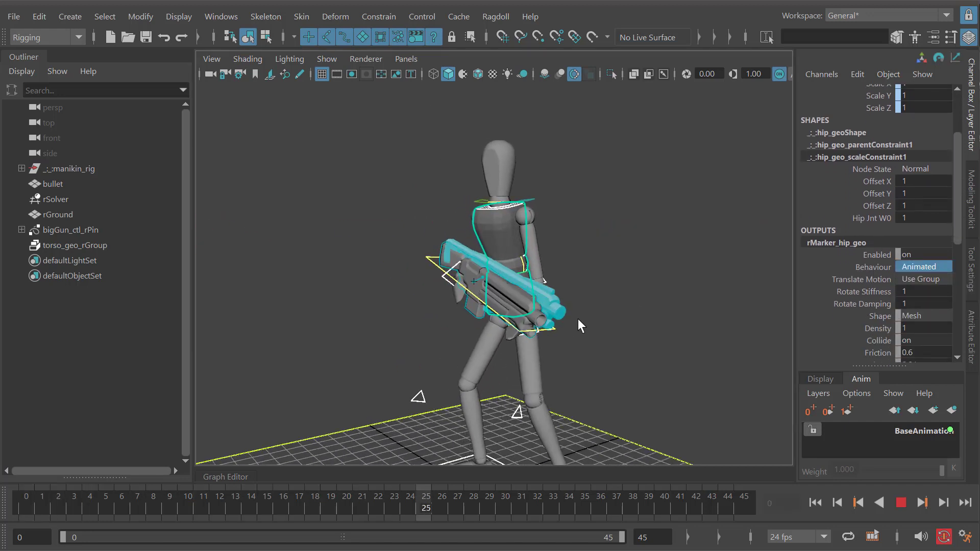
key("alt+v")
left_click_drag(490, 314, 516, 284, "alt")
key("alt+shift+v")
right_click_drag(516, 284, 534, 281, "alt")
key("alt+v")
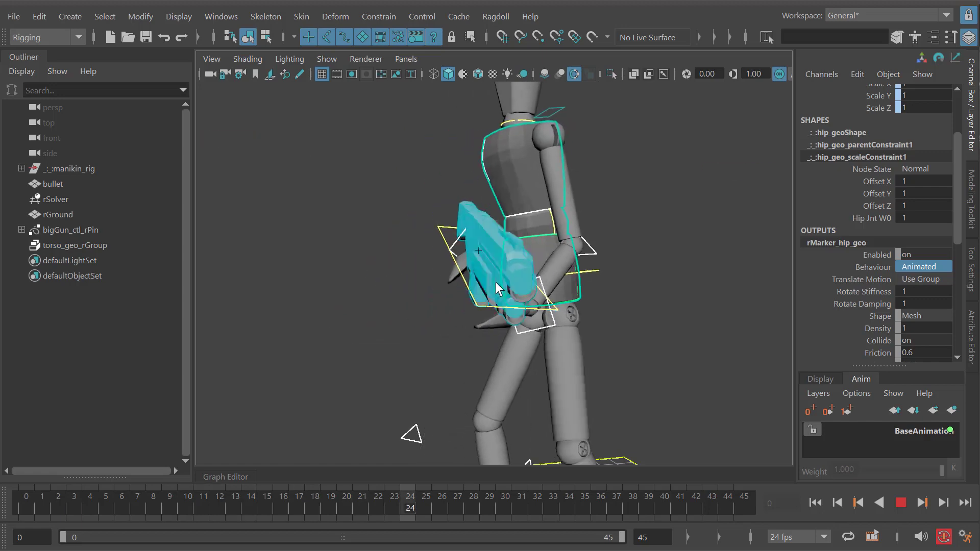
left_click_drag(496, 285, 488, 327, "alt")
key("alt+v")
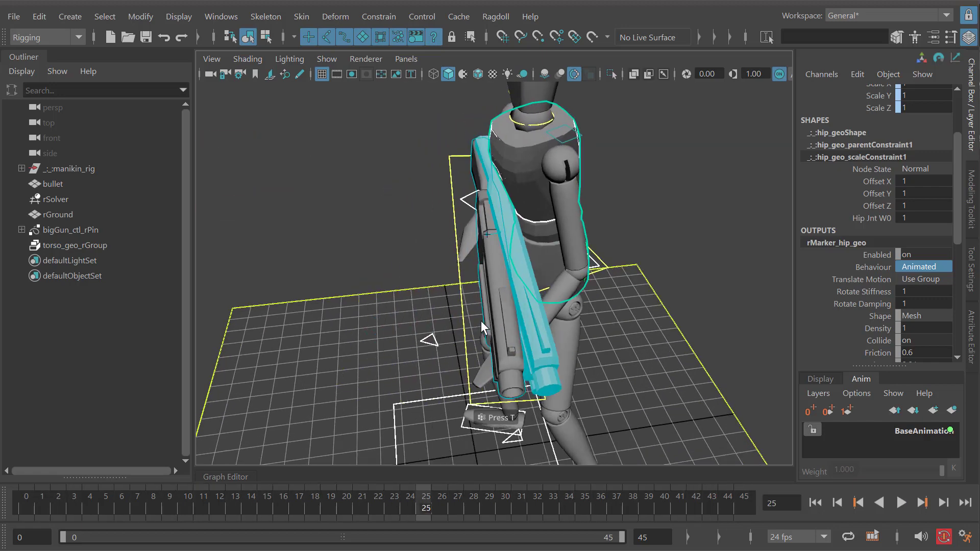
- Step back and forth through neighbouring frames to examine the gun's contact with the torso and hips
key("alt+period")
key("alt+period")
key("alt+comma")
key("alt+comma")
key("alt+comma")
key("alt+comma")
key("alt+comma")
key("alt+period")
key("alt+period")
key("alt+period")
key("alt+period")
key("alt+period")
key("alt+period")
key("alt+period")
key("alt+period")
key("alt+period")
key("alt+period")
key("alt+period")
key("alt+period")
key("alt+period")
key("alt+period")
key("alt+period")
key("alt+period")
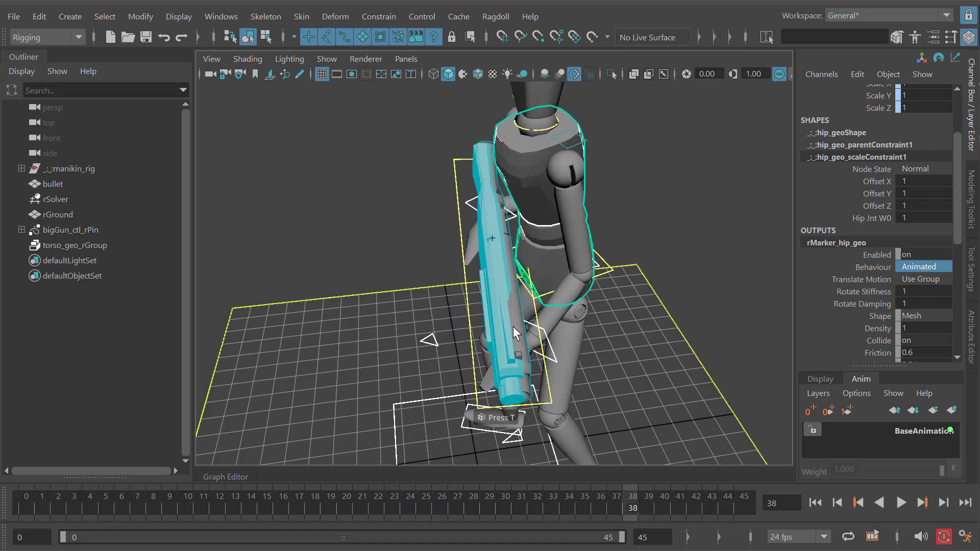
- Play the simulation again and view the gun's motion from the manikin's side
key("alt+v")
left_click_drag(513, 326, 437, 304, "alt")
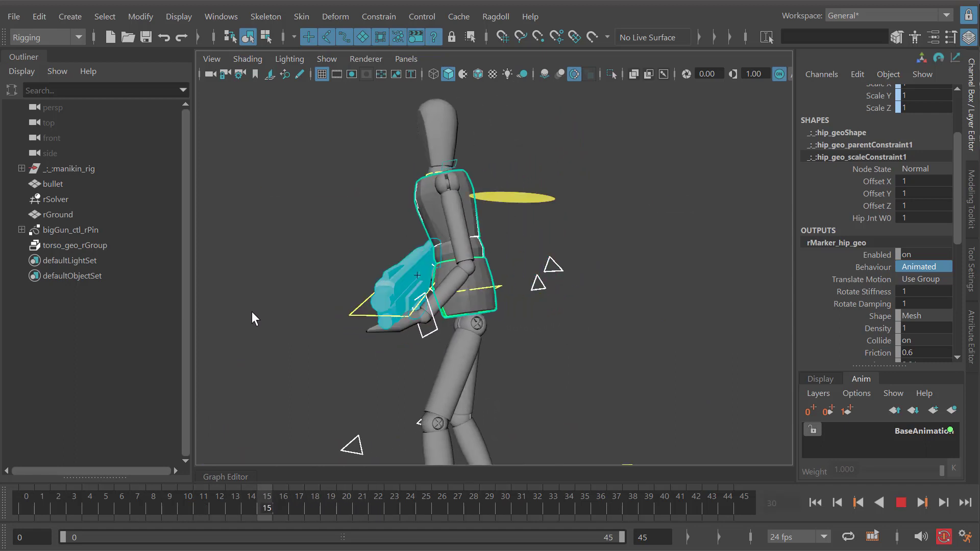
mouse_move(252, 312)
left_mouse_down()
mouse_move(291, 312)
mouse_move(268, 311)
left_mouse_up()
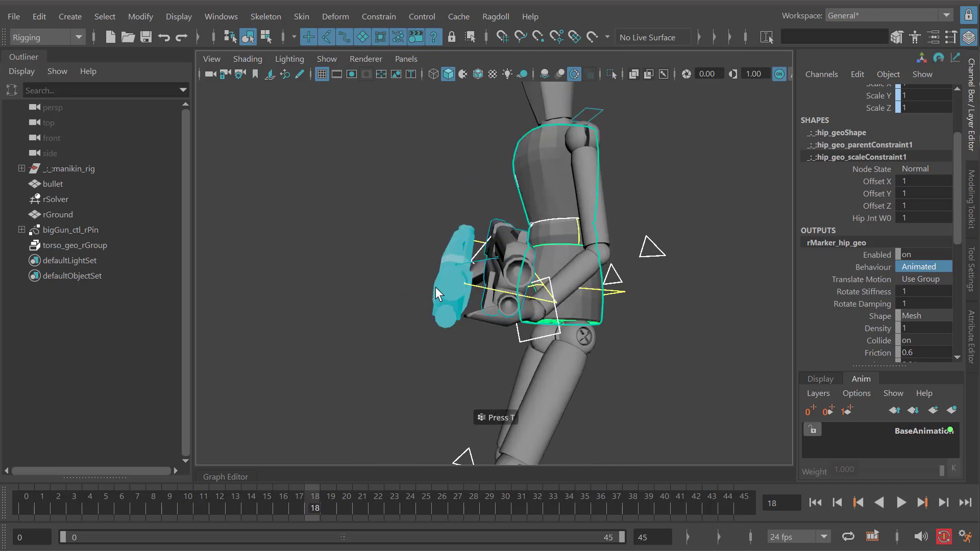
key("alt+v")
- Select bigGun_ctl_rPin and show the stiffness and damping attributes of its shape node
left_click(77, 230)
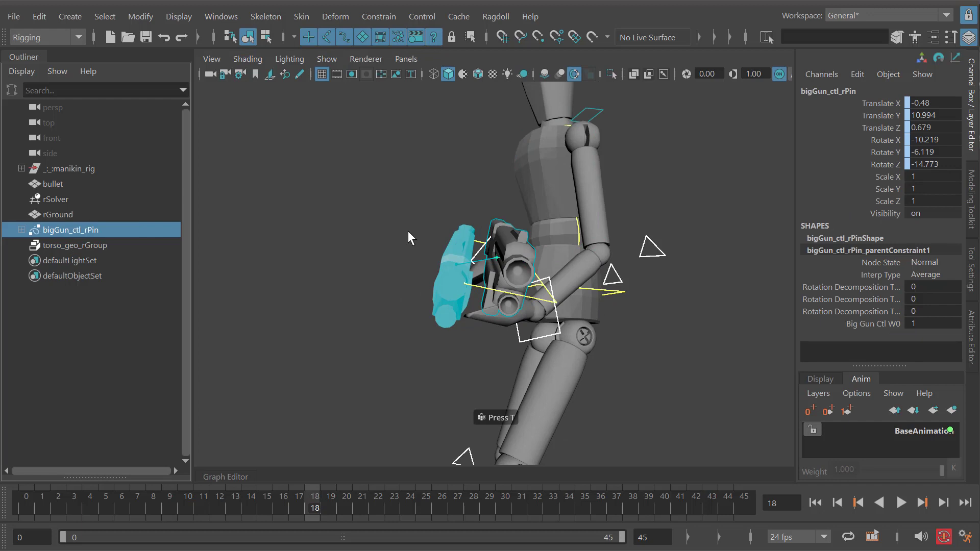
left_click(850, 239)
left_click(853, 262)
left_click(861, 285)
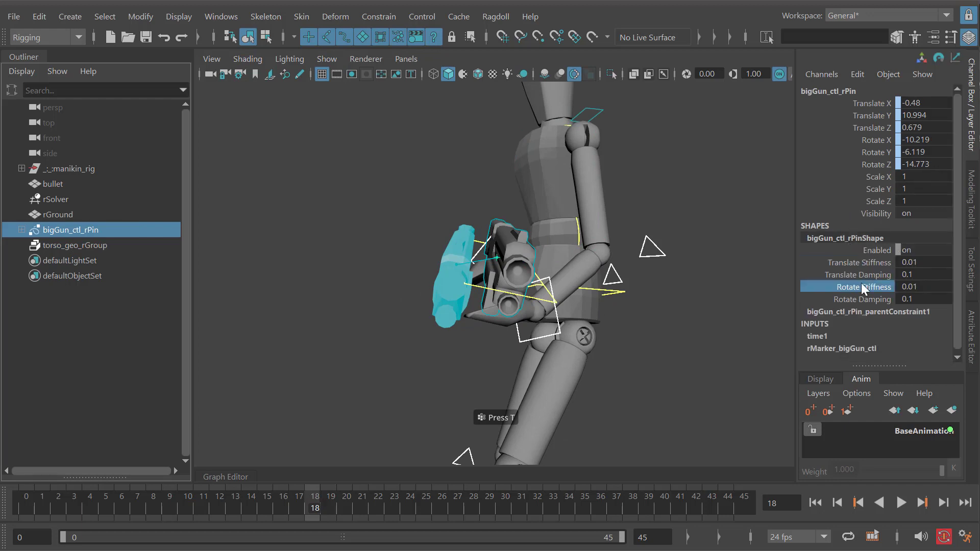
- Examine the gun pin's Translate Stiffness and Rotate Stiffness settings and replay the simulation
left_click(852, 261)
left_click(860, 287)
left_click(857, 262)
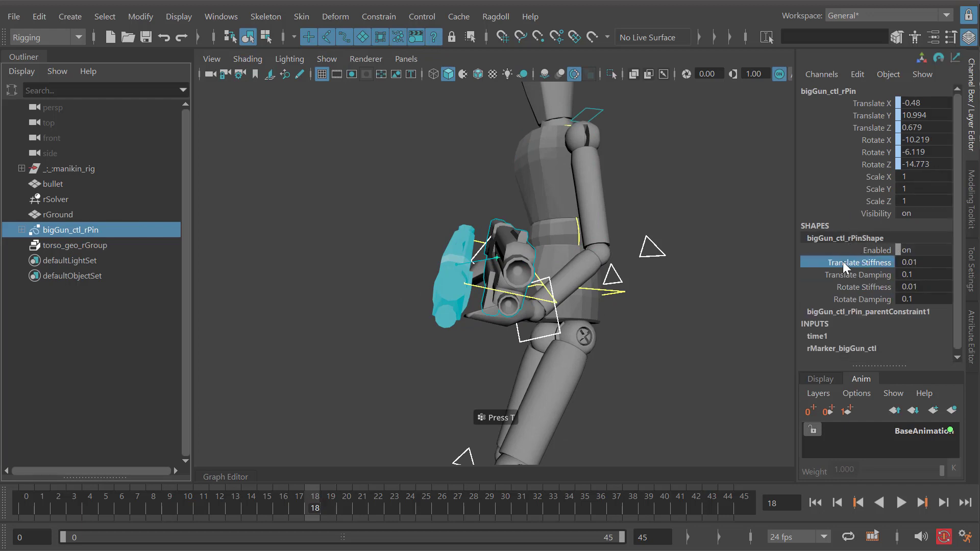
left_click(858, 287)
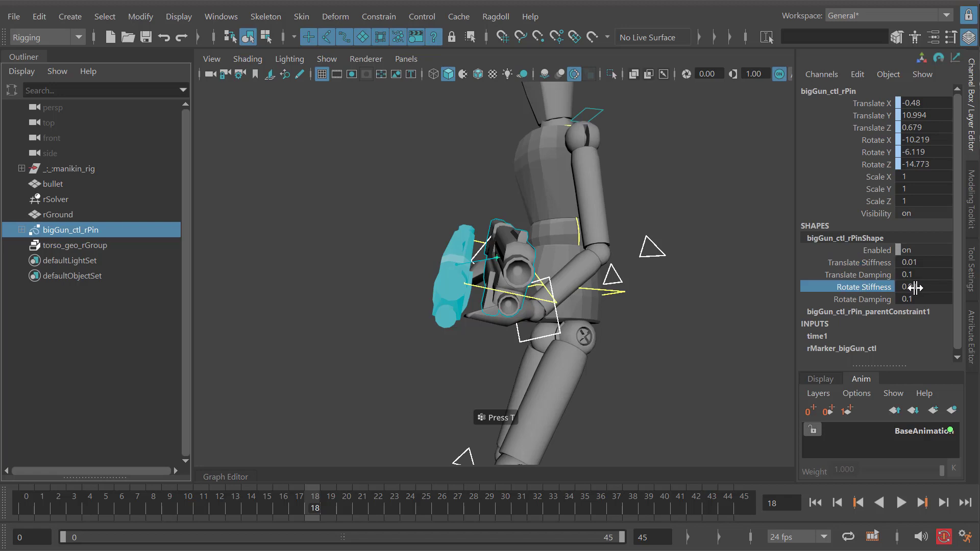
left_click_drag(548, 245, 520, 264, "alt")
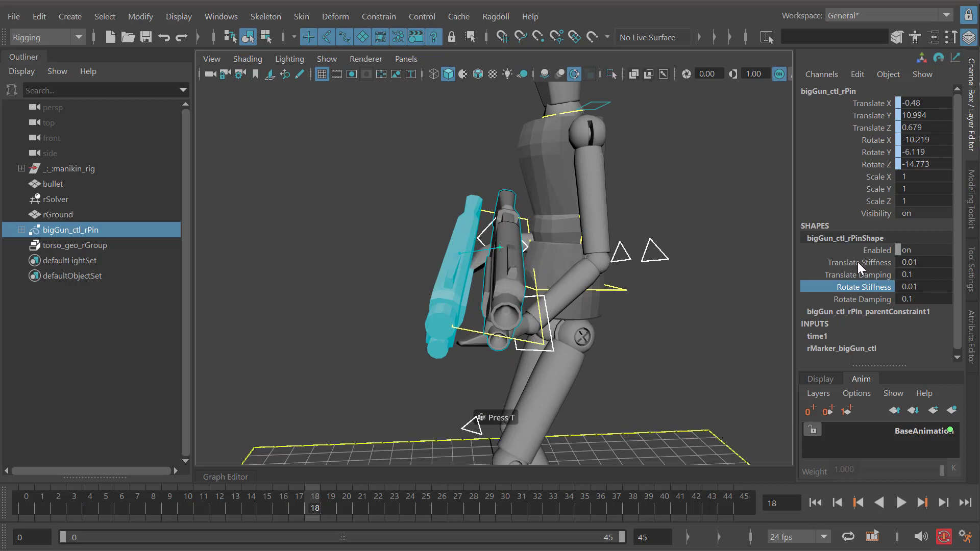
left_click(875, 263)
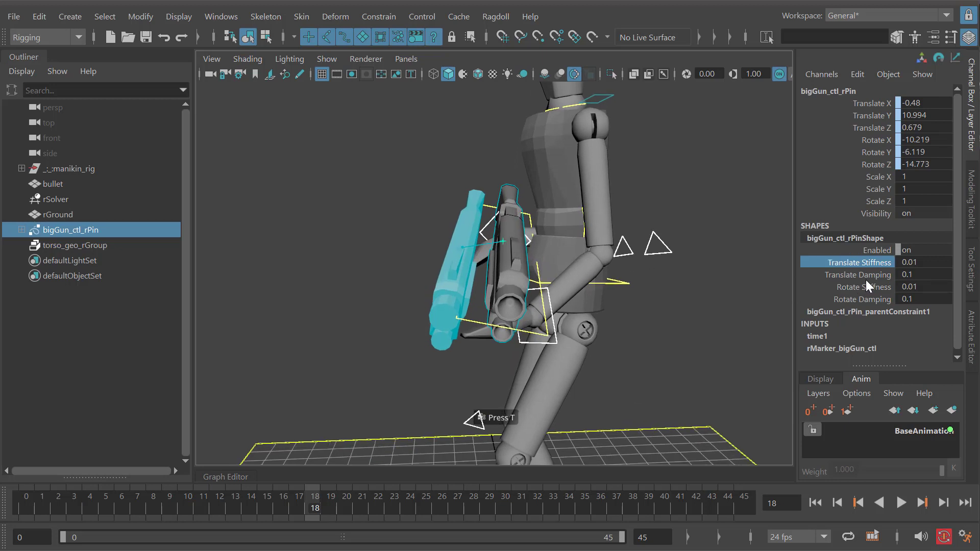
key("alt+v")
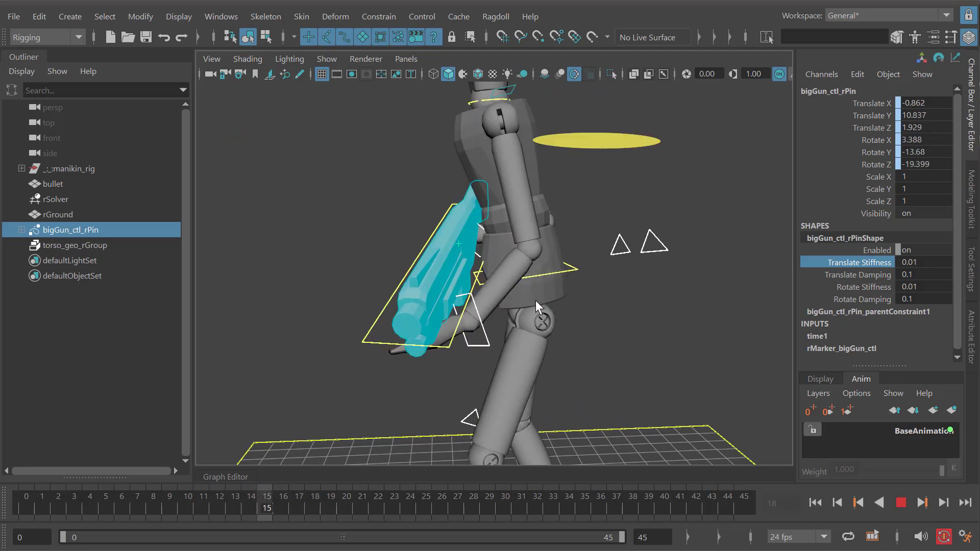
key("alt+v")
- Set the gun pin's Translate Stiffness to 0.02 and play the simulation to check the motion
double_click(920, 262)
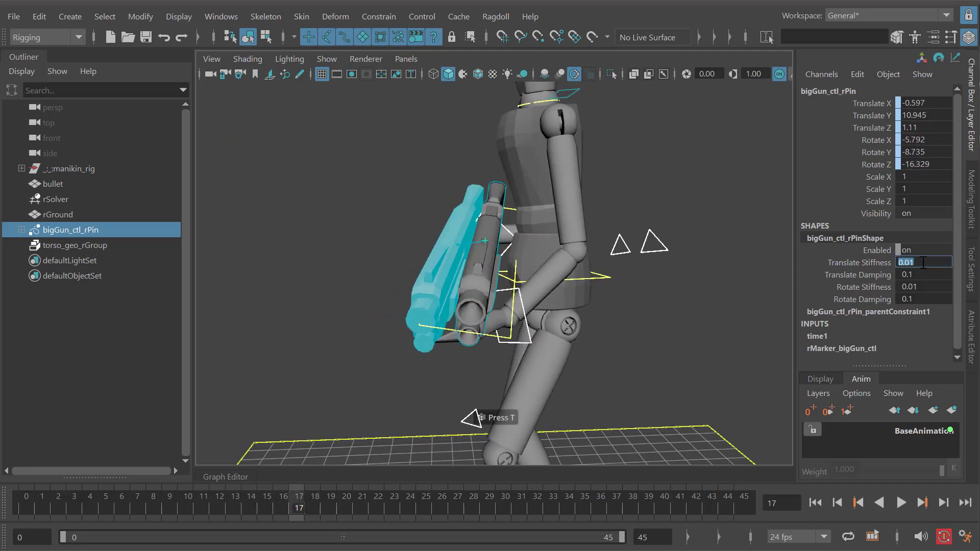
left_click(919, 265)
type("2")
key("Return")
key("alt+v")
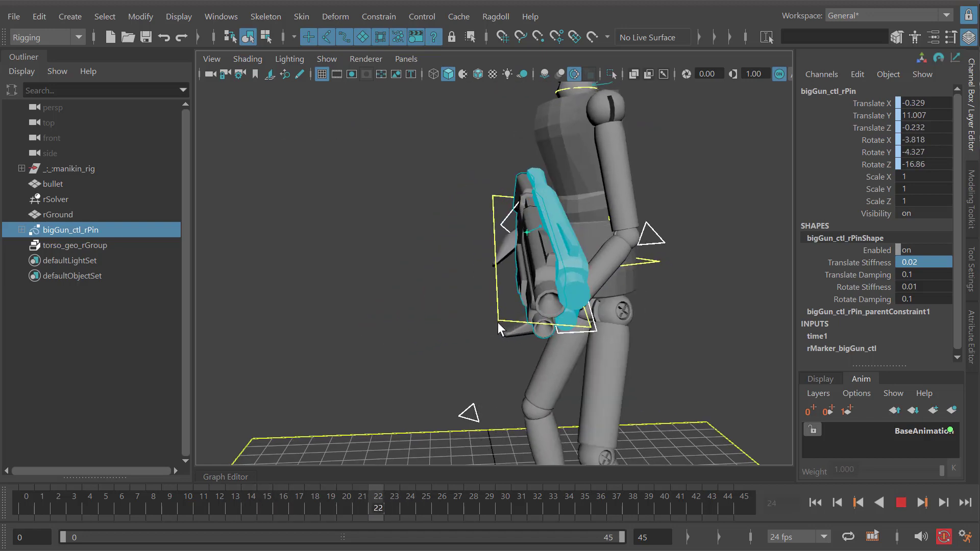
key("alt+v")
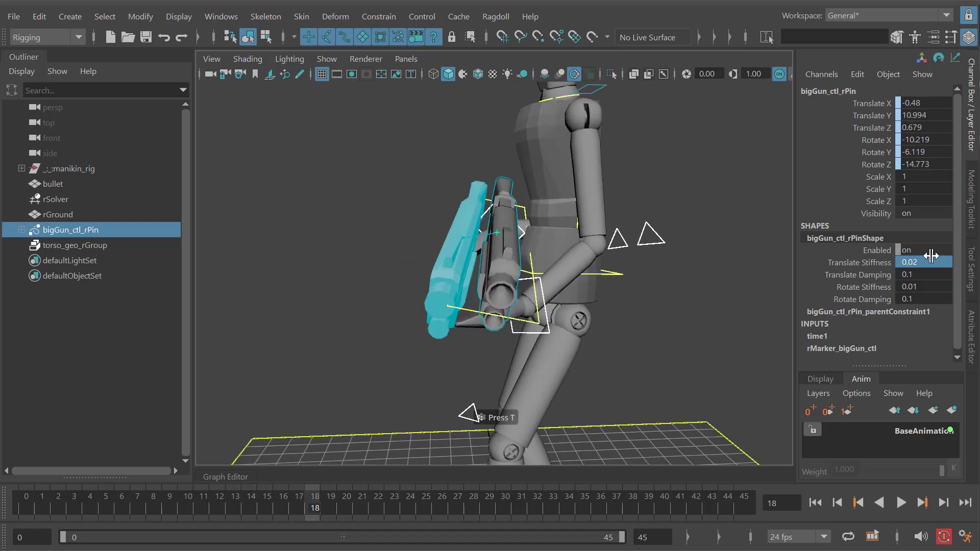
- Set the gun pin's Translate Stiffness to 0.05 and play the simulation to check how closely the gun follows
left_click(936, 262)
key("BackSpace")
type("5")
key("Return")
middle_click_drag(535, 327, 528, 321, "alt")
left_click_drag(510, 329, 513, 363)
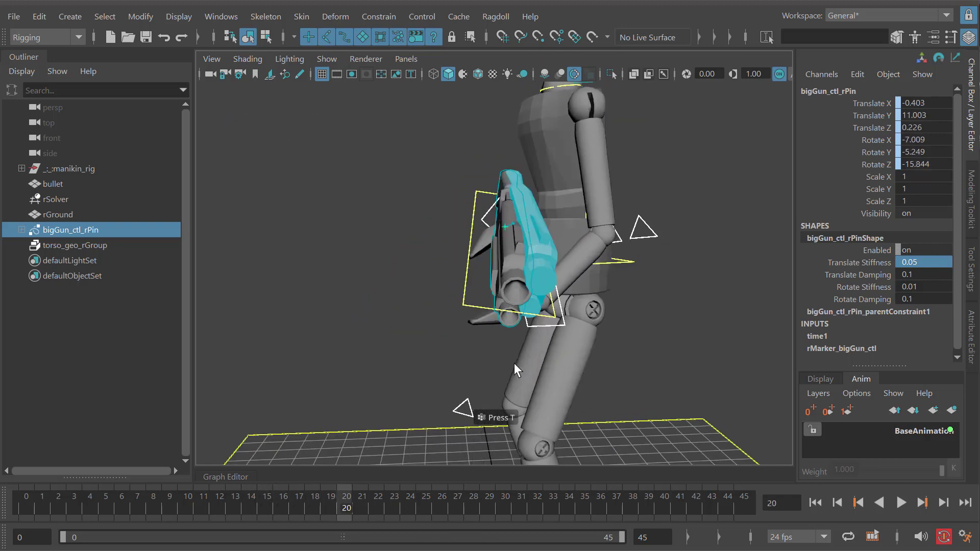
key("alt+v")
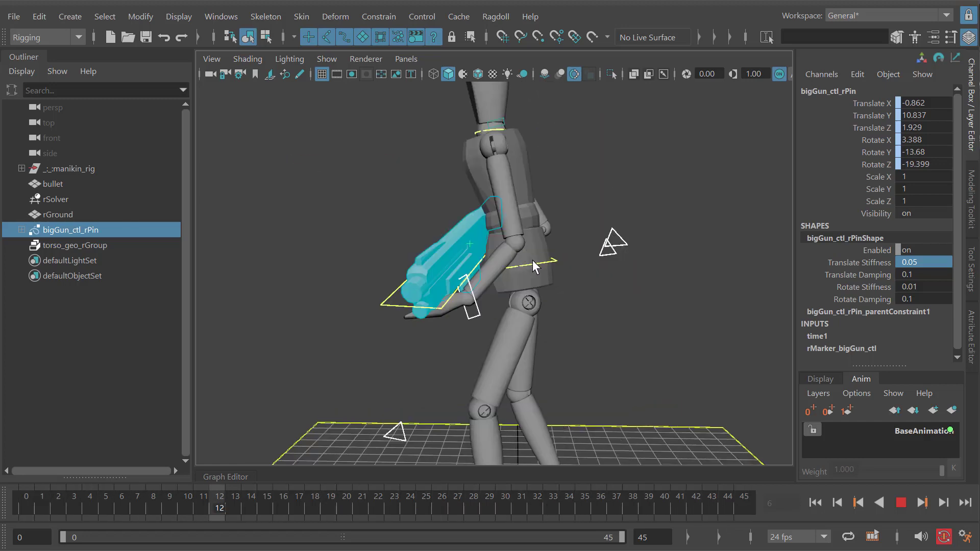
key("alt+v")
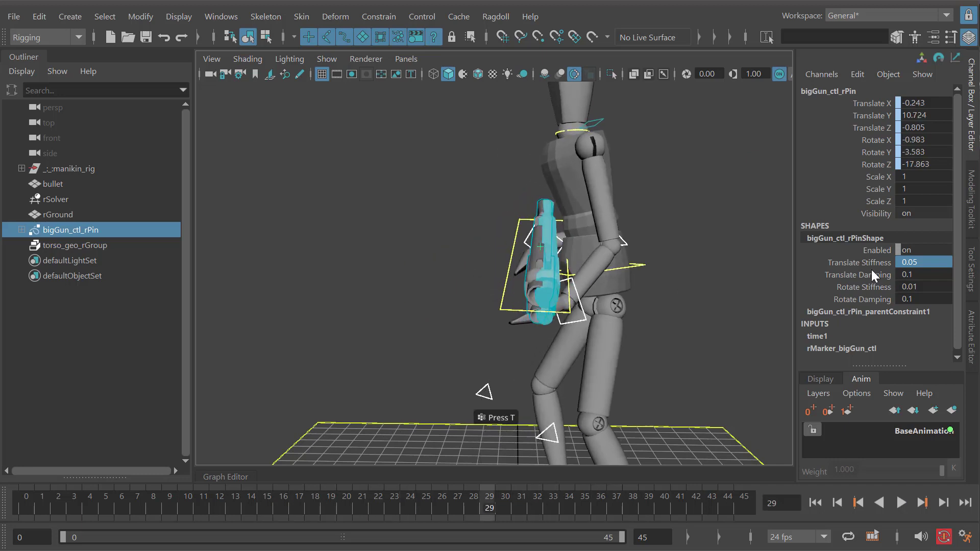
- Set the gun pin's Translate Damping to 0.01 and play the simulation to compare the gun's motion
left_click(867, 274)
key("alt+v")
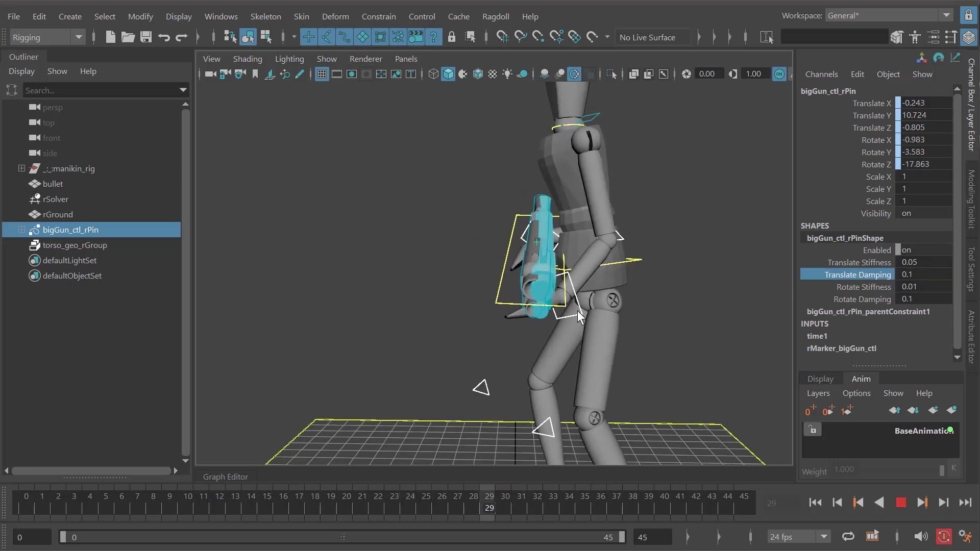
key("alt+v")
left_click(910, 274)
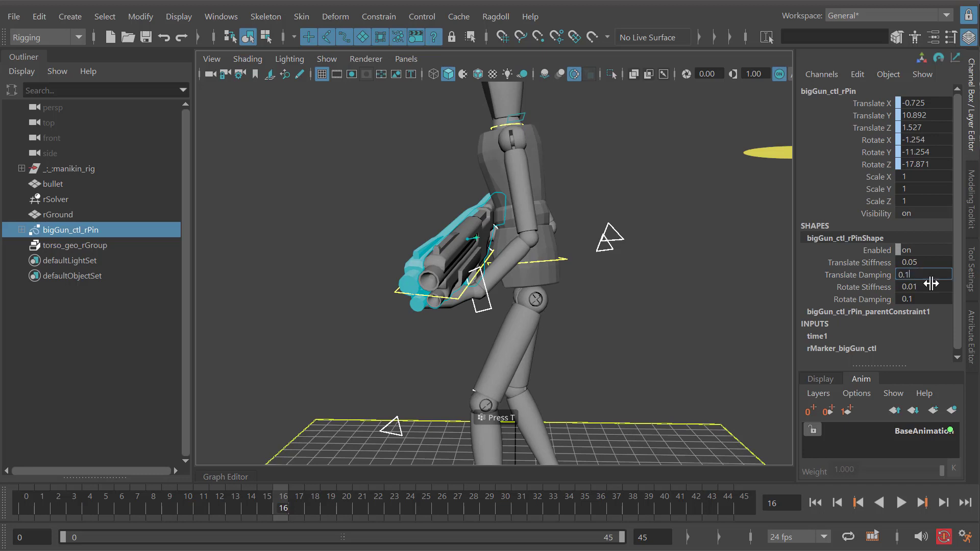
key("BackSpace")
type("01")
key("Return")
left_click(850, 275)
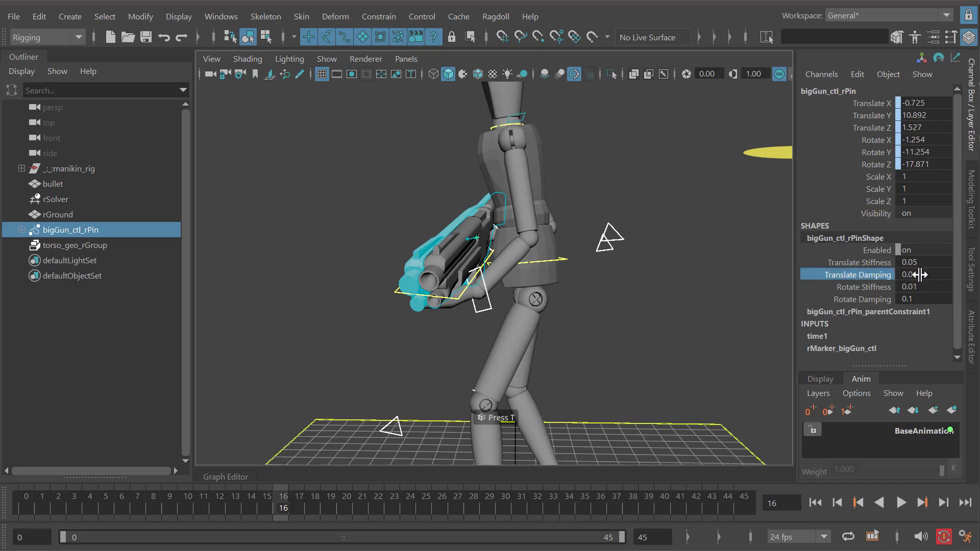
key("alt+v")
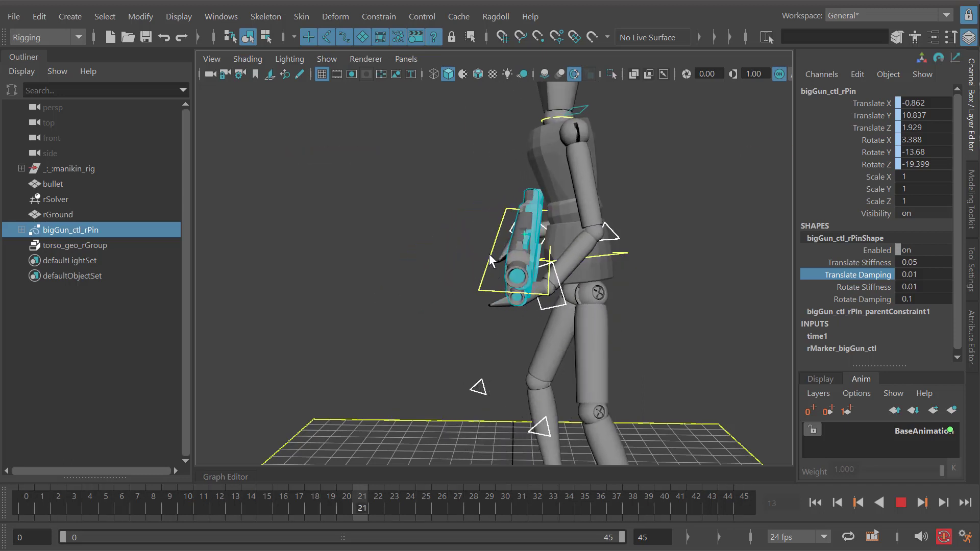
key("alt+v")
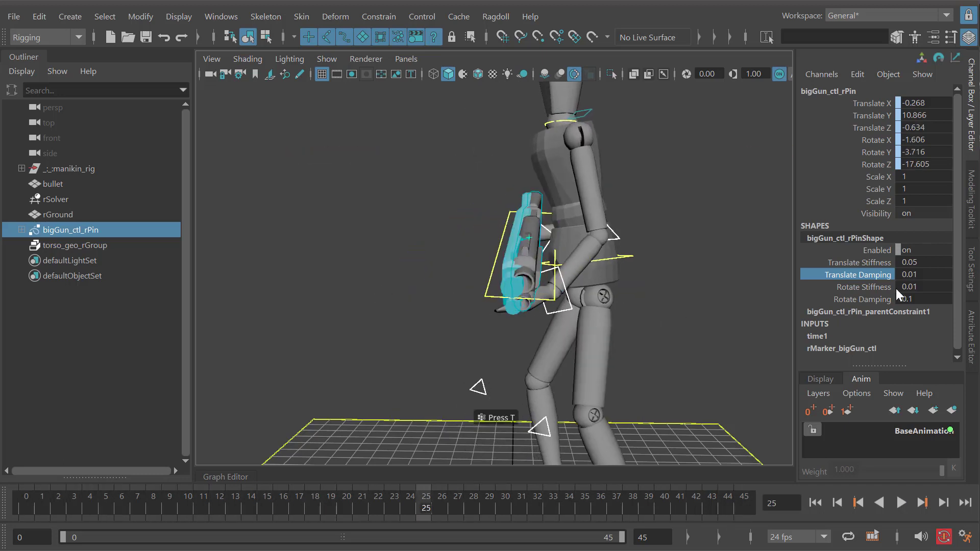
- Set the gun pin's Translate Damping to 0 and play the simulation to check the effect
left_click(913, 274)
type("0")
key("Return")
key("alt+v")
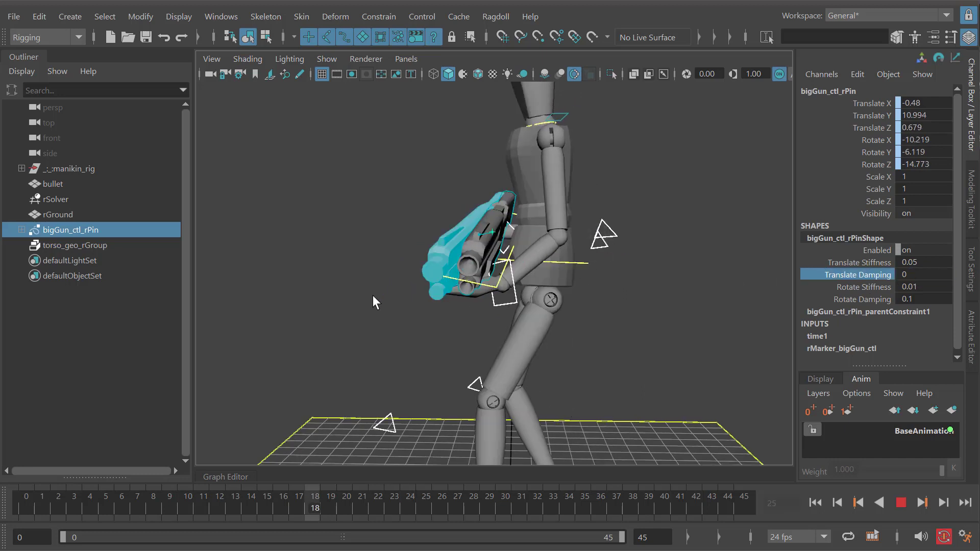
key("alt+v")
- Set the gun pin's Translate Damping to 1, play the simulation, and return to frame 0
left_click(912, 274)
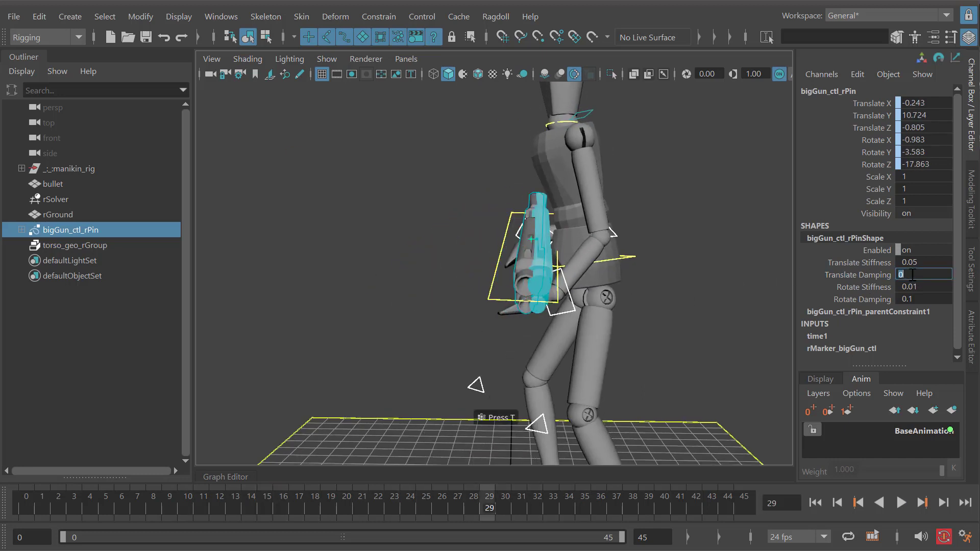
type("1")
key("Return")
key("alt+v")
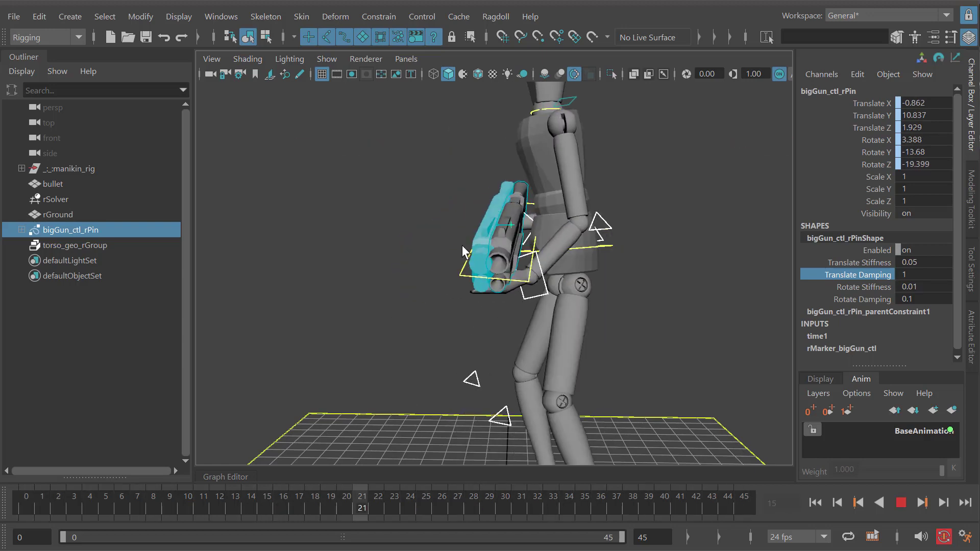
left_click_drag(534, 274, 668, 303, "alt")
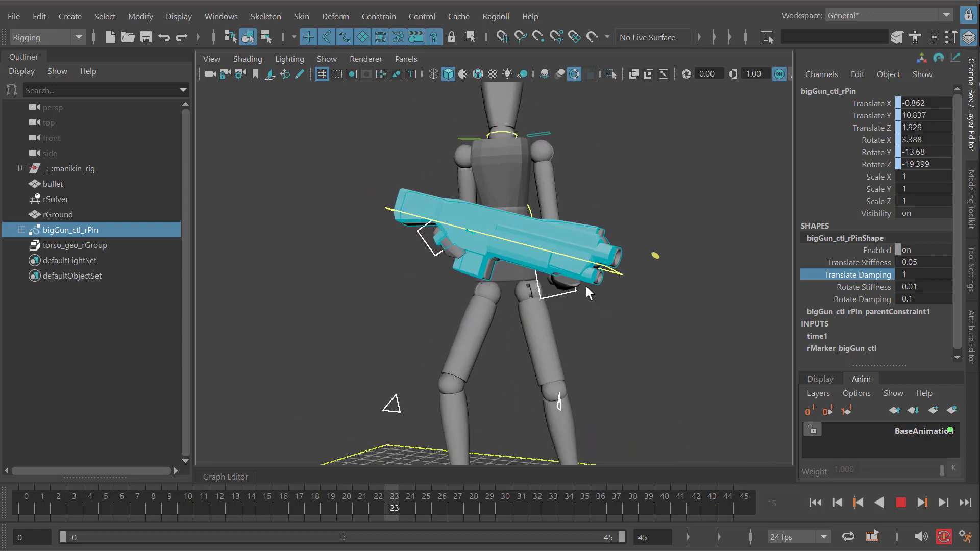
key("alt+v")
key("alt+shift+v")
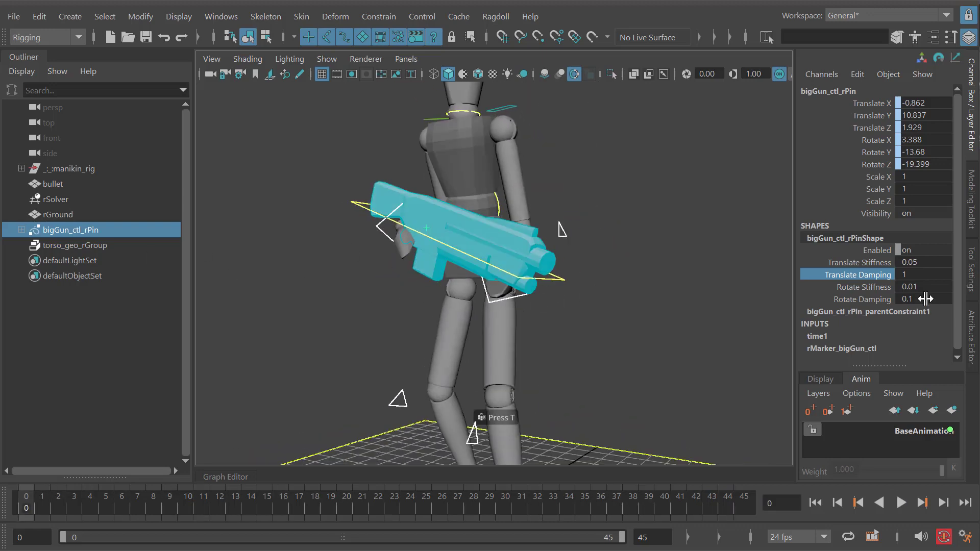
- Set the gun pin's Rotate Damping and Translate Damping to 0.5 and play the simulation to check the gun's motion
double_click(919, 299)
type(".5")
double_click(913, 274)
type(".5")
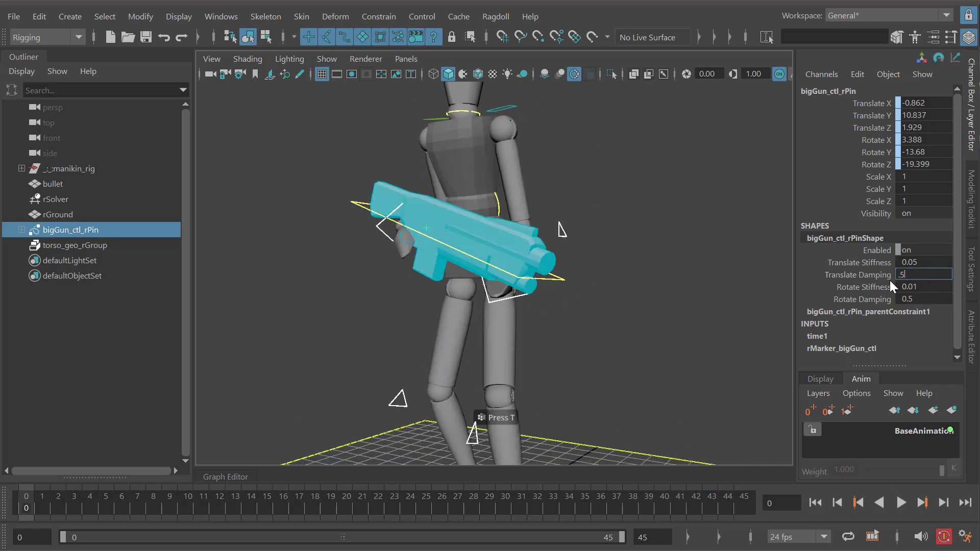
left_click_drag(603, 295, 522, 302, "alt")
key("alt+v")
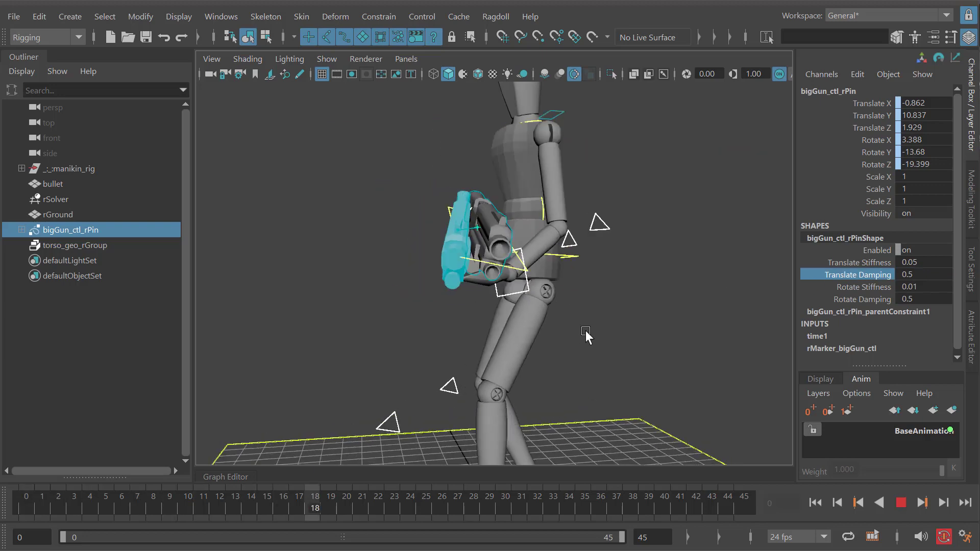
left_click_drag(575, 334, 559, 351, "alt")
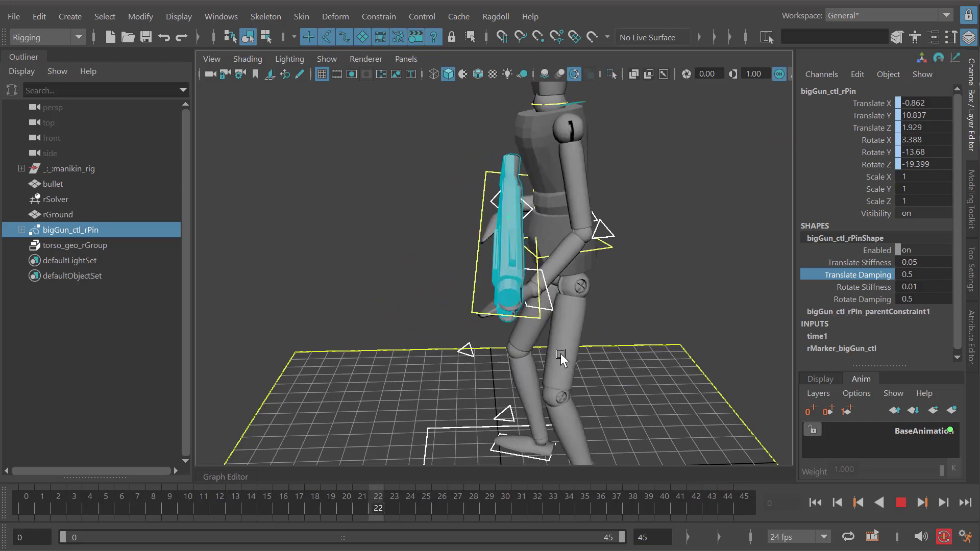
key("alt+v")
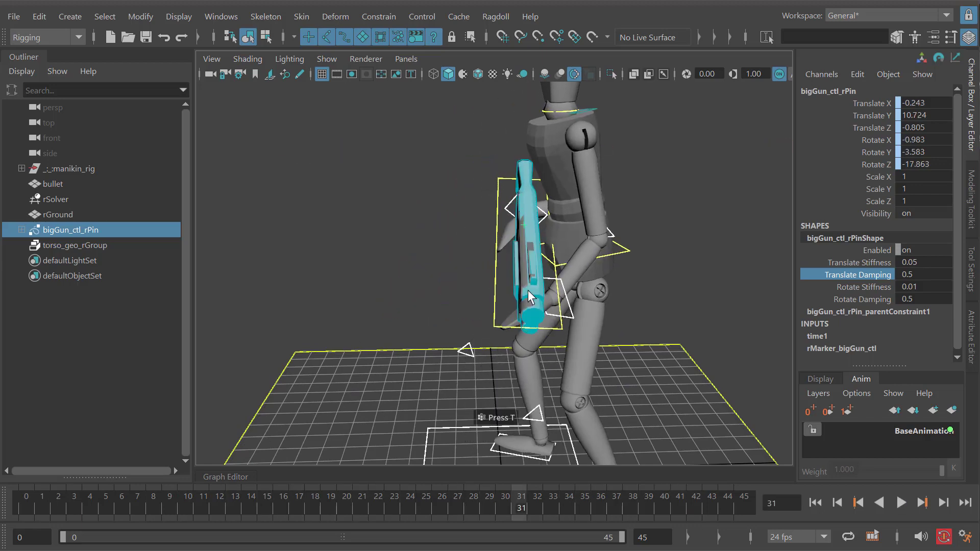
- Set the gun pin's Translate Damping to 0.1, play the simulation, and return to frame 0
left_click(938, 275)
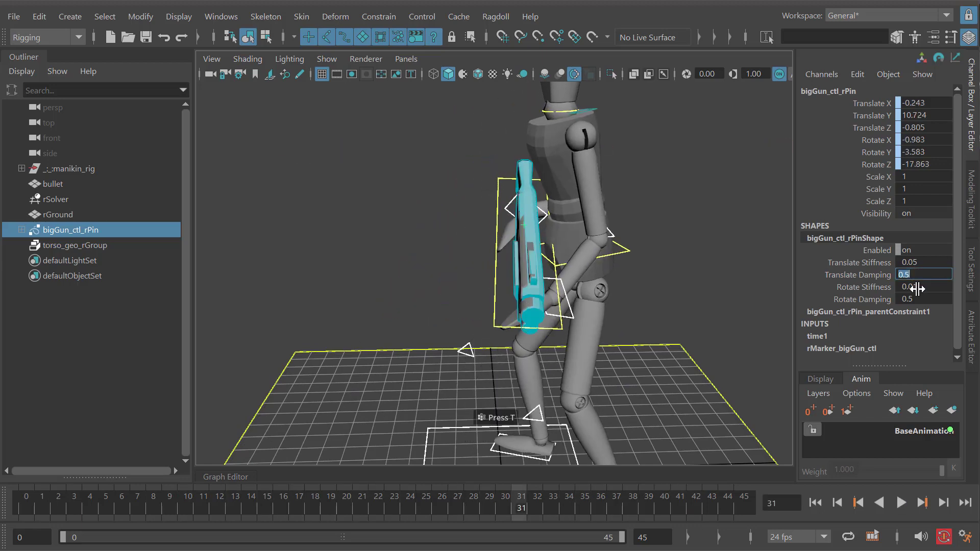
type("0.1")
key("Return")
left_click(873, 287)
left_click_drag(559, 309, 598, 298, "alt")
key("alt+v")
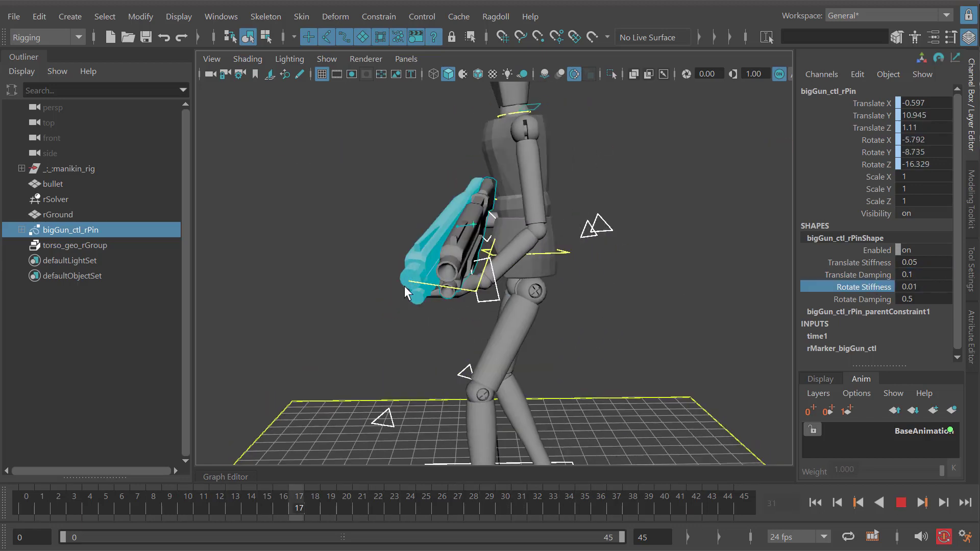
mouse_move(562, 349)
left_mouse_down("alt")
mouse_move(575, 361)
mouse_move(549, 357)
mouse_move(641, 354)
mouse_move(574, 348)
left_mouse_up("alt")
left_click(26, 503)
- Hide rSolver, select the gun control, and play the original animation without the simulation display
scroll(414, 283, "down", 5)
left_click_drag(489, 291, 433, 236, "alt")
scroll(432, 236, "up", 3)
left_click(66, 199)
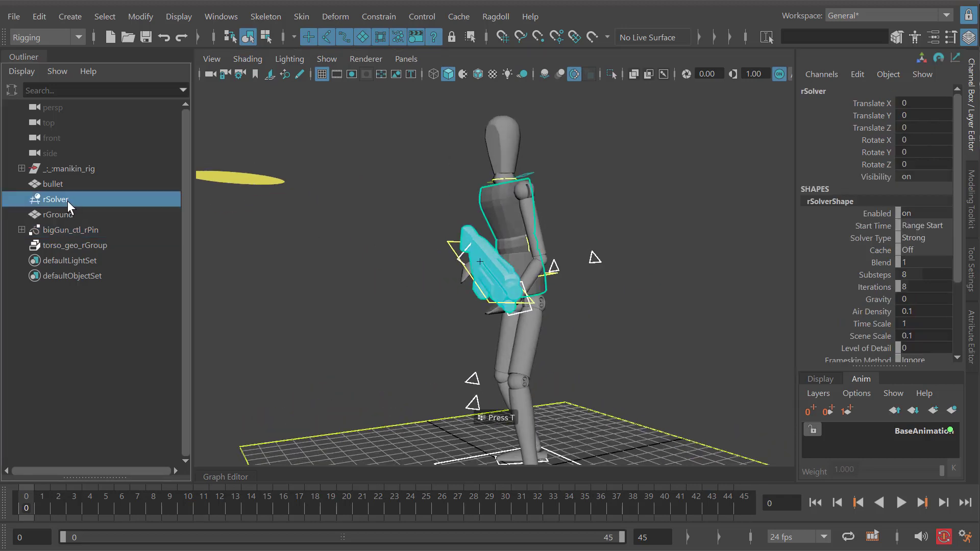
key("h")
left_click_drag(473, 262, 467, 251, "alt")
left_click(415, 238)
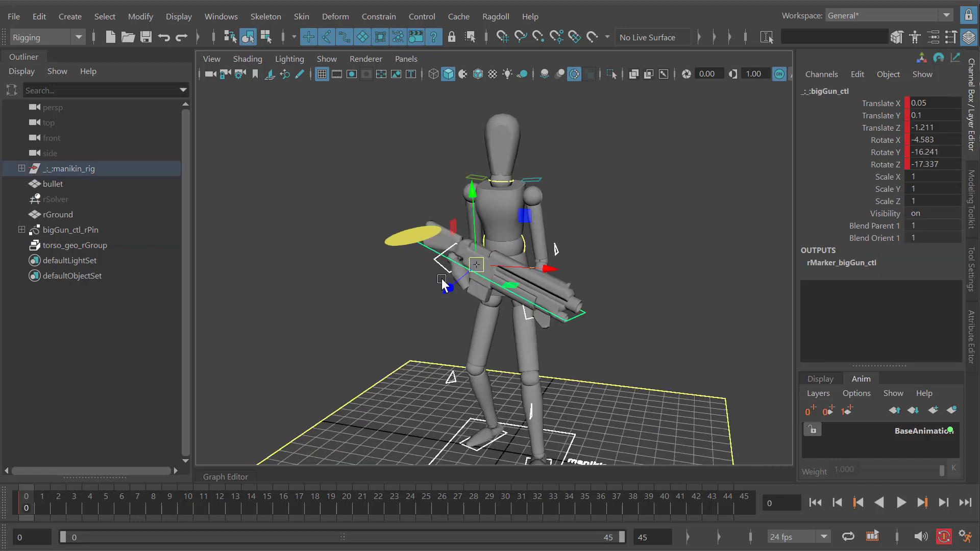
key("alt+v")
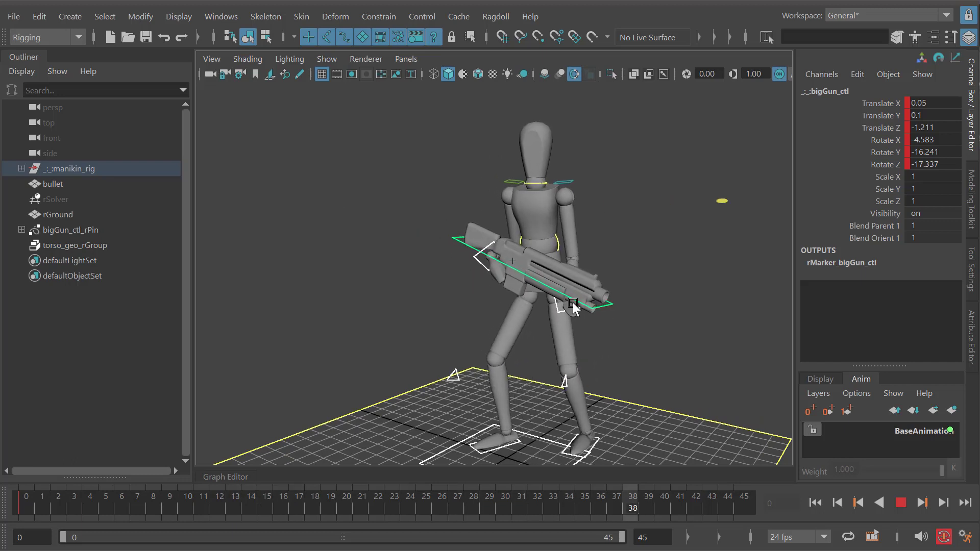
key("alt+v")
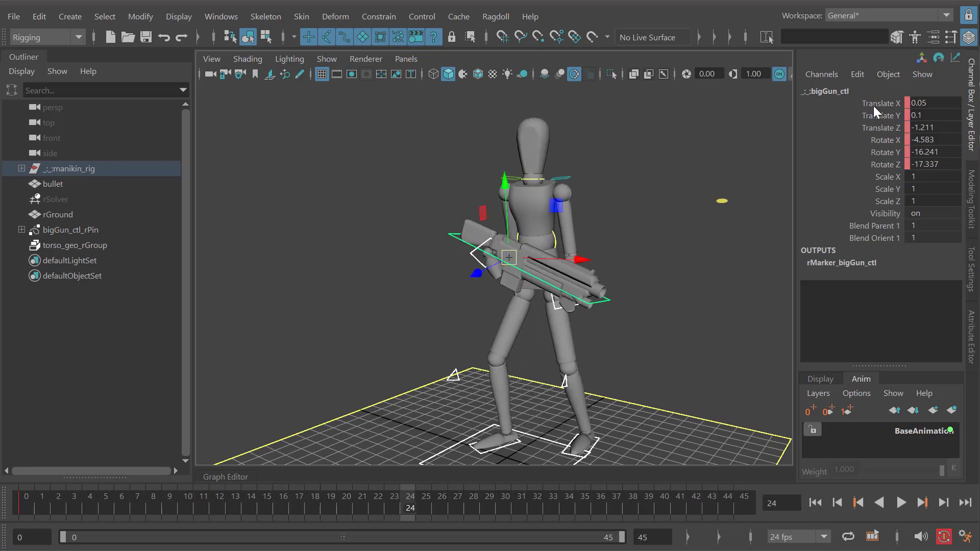
- Examine the gun control's animated channels and the torso and hip geometry around the gun
left_click_drag(874, 106, 875, 152)
left_click(869, 152)
left_click(873, 116)
left_click_drag(546, 252, 618, 278, "alt")
left_click(592, 281)
left_click(592, 275)
right_click_drag(534, 207, 615, 252, "alt")
left_click(574, 239)
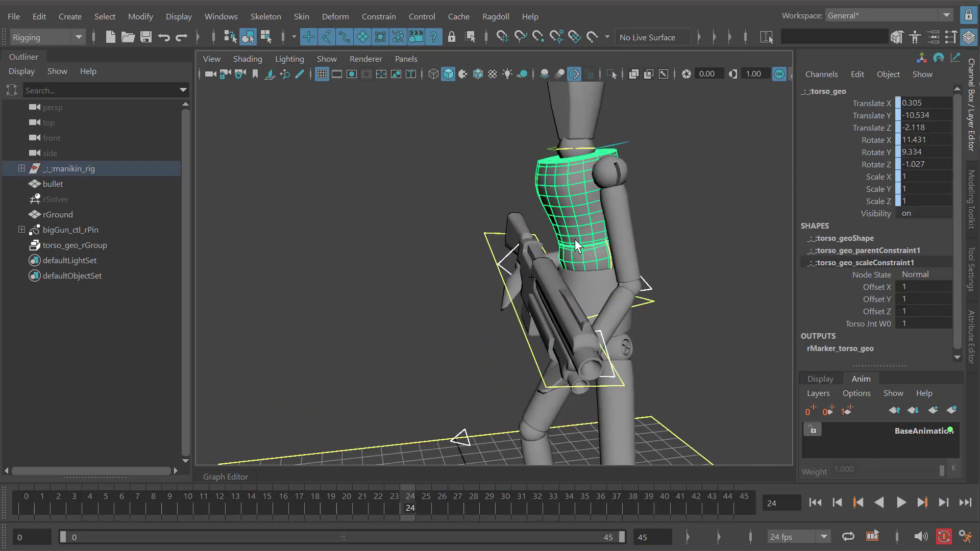
left_click_drag(575, 239, 574, 287, "alt")
left_click(606, 293)
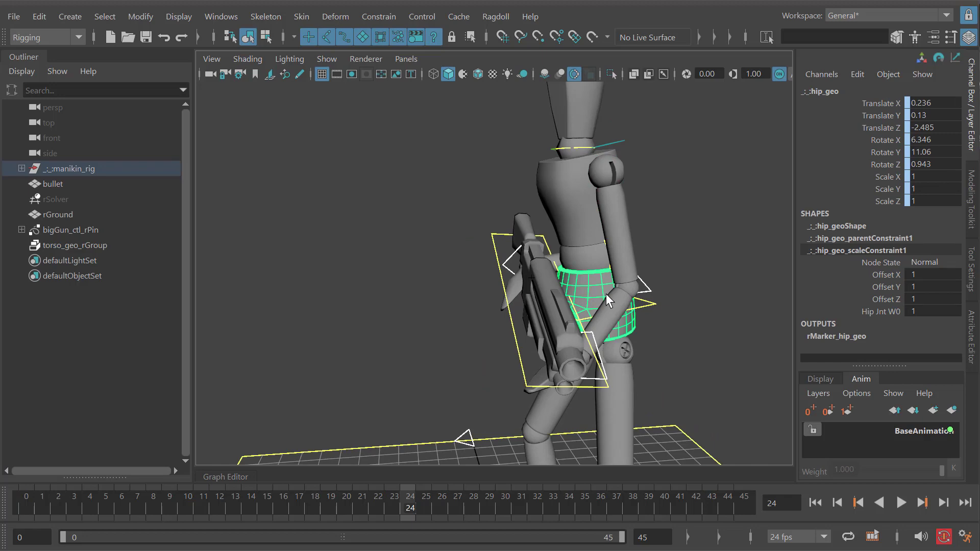
left_click_drag(545, 285, 564, 317, "alt")
right_click_drag(564, 316, 454, 267, "alt")
mouse_move(454, 268)
middle_mouse_down("alt")
mouse_move(479, 286)
mouse_move(451, 284)
middle_mouse_up("alt")
- Show rSolver again, clear the selection, play the simulation from several angles, and return to frame 0
left_click(67, 199)
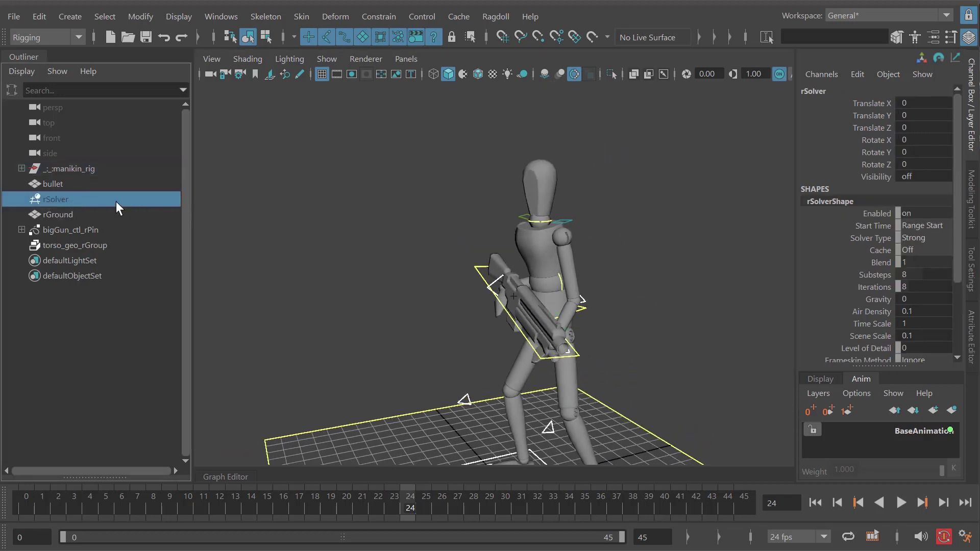
key("h")
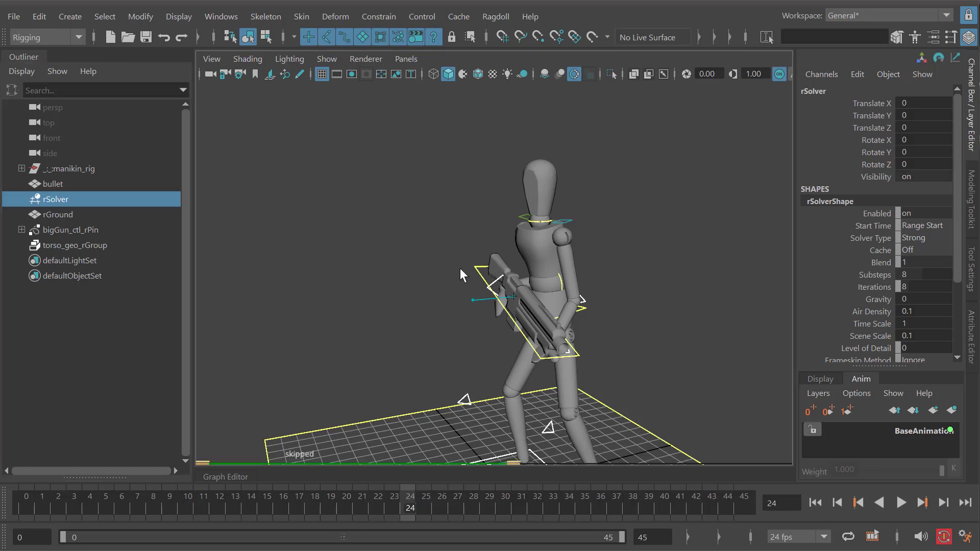
middle_click_drag(460, 268, 434, 254, "alt")
left_click_drag(617, 281, 274, 221)
left_click(274, 221)
key("alt+v")
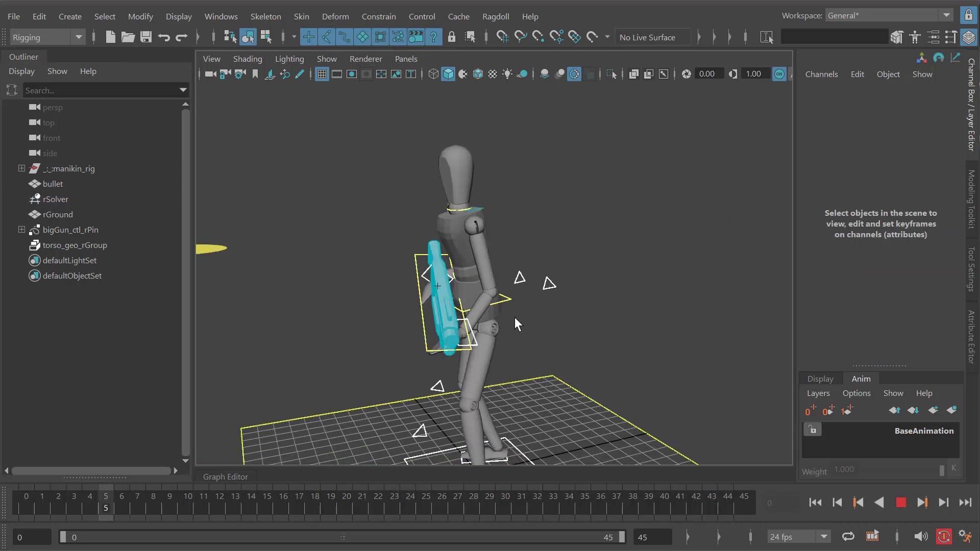
key("alt+v")
right_click_drag(516, 317, 550, 298, "alt")
key("alt+v")
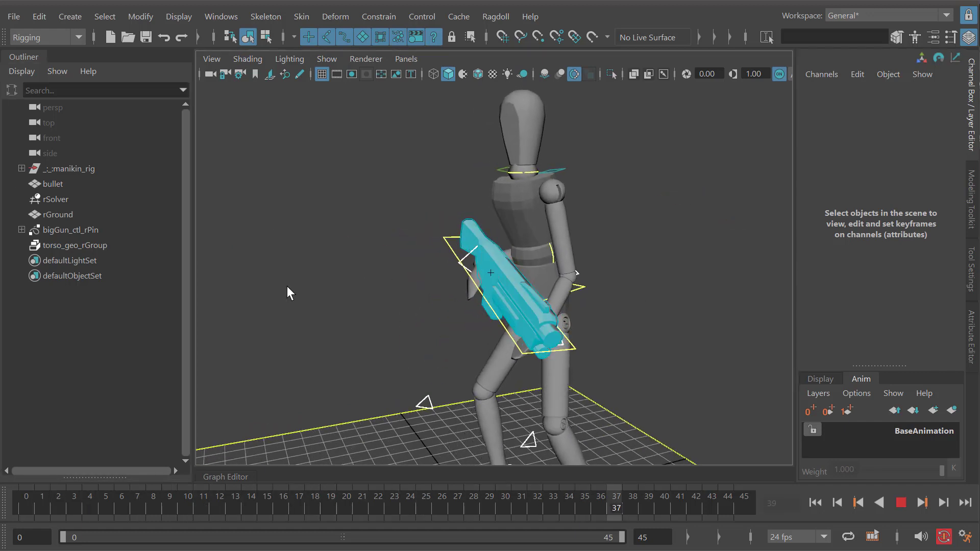
key("alt+shift+v")
- Record the Ragdoll simulation onto the rig's controls with Record Simulation
left_click_drag(443, 271, 513, 227, "alt")
left_click(500, 22)
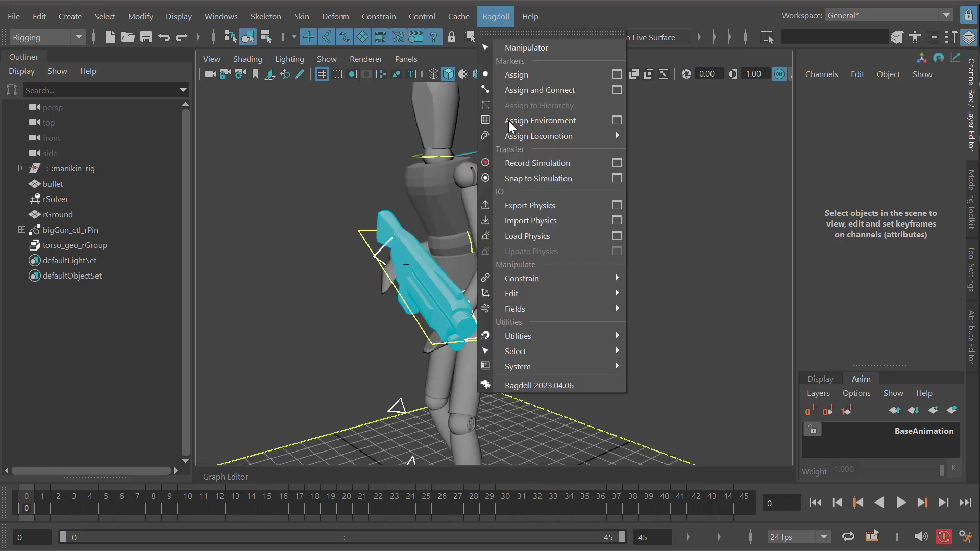
left_click(534, 164)
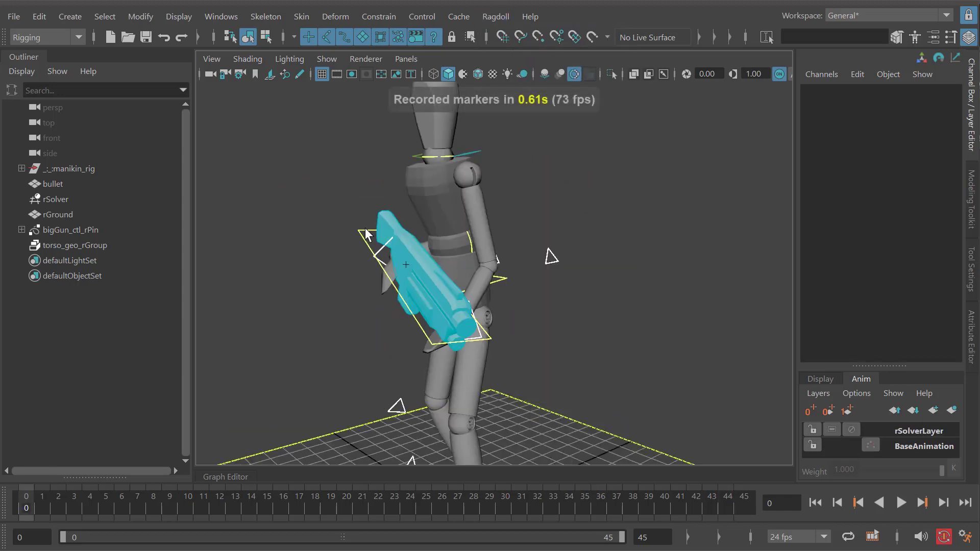
- Select the gun control's Translate X, Y and Z channels, enlarge the animation layer list, and select rSolverLayer
left_click(365, 235)
key("w")
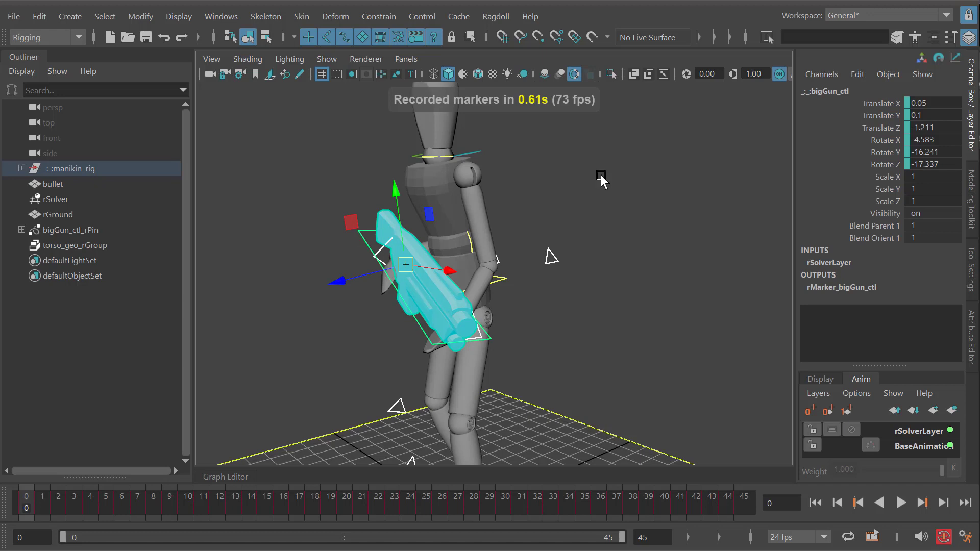
left_click_drag(870, 106, 871, 122)
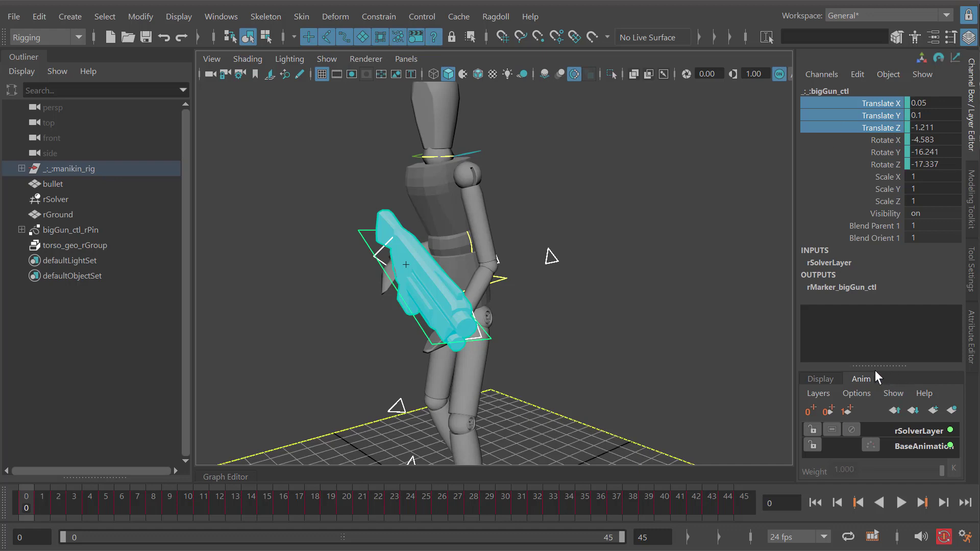
left_click_drag(875, 367, 874, 306)
left_click(903, 370)
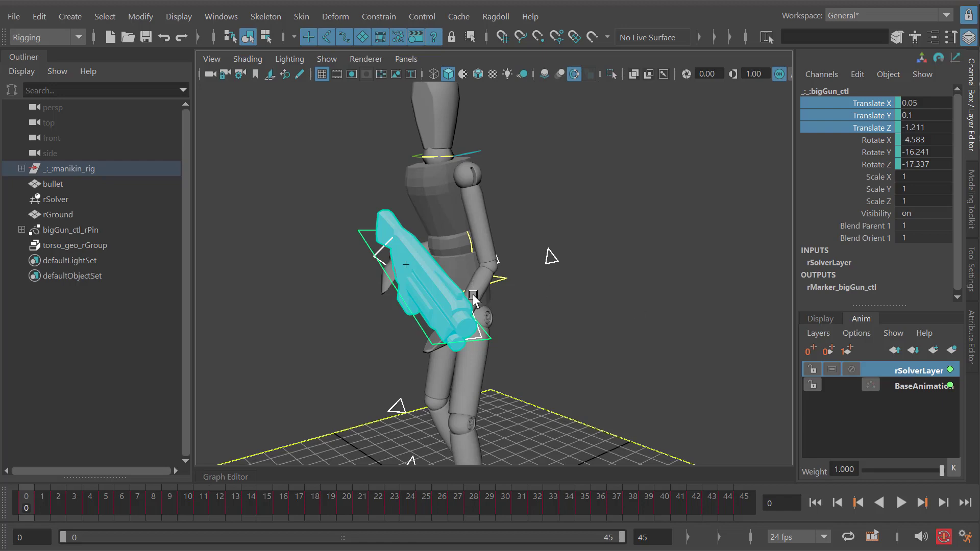
- Hide rSolver and play the recorded animation, checking the gun against the body from several angles
left_click(66, 199)
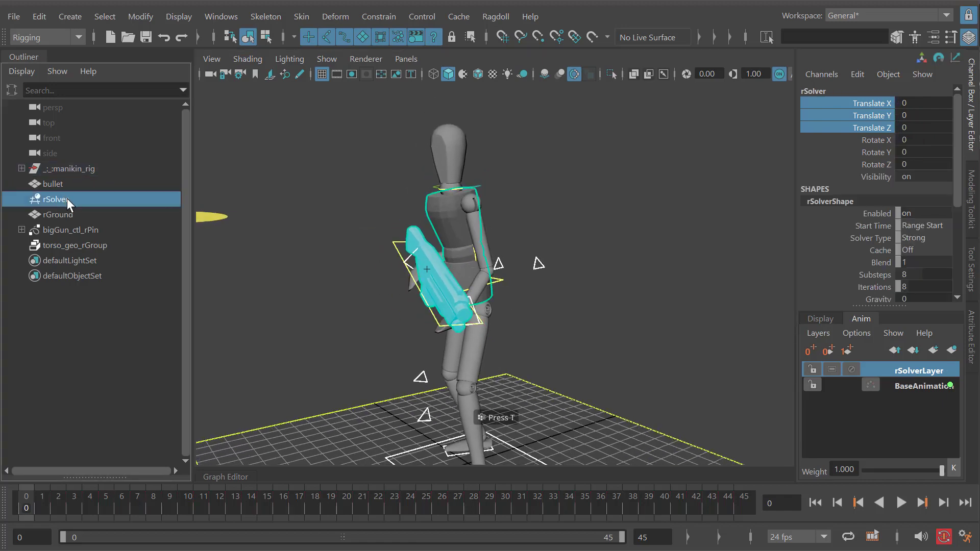
key("h")
left_click_drag(479, 288, 486, 292, "alt")
scroll(488, 290, "down", 2)
middle_click_drag(489, 288, 484, 267, "alt")
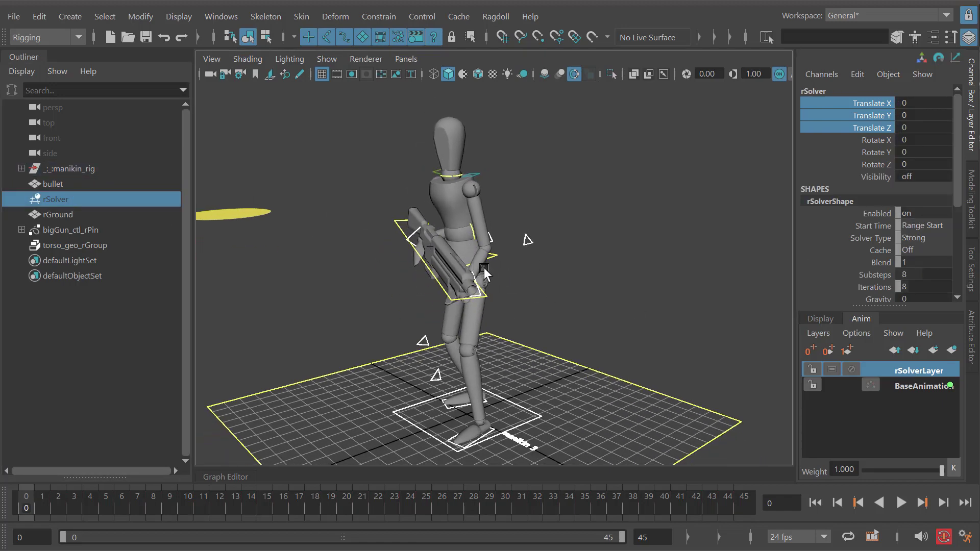
left_click_drag(392, 265, 524, 264, "alt")
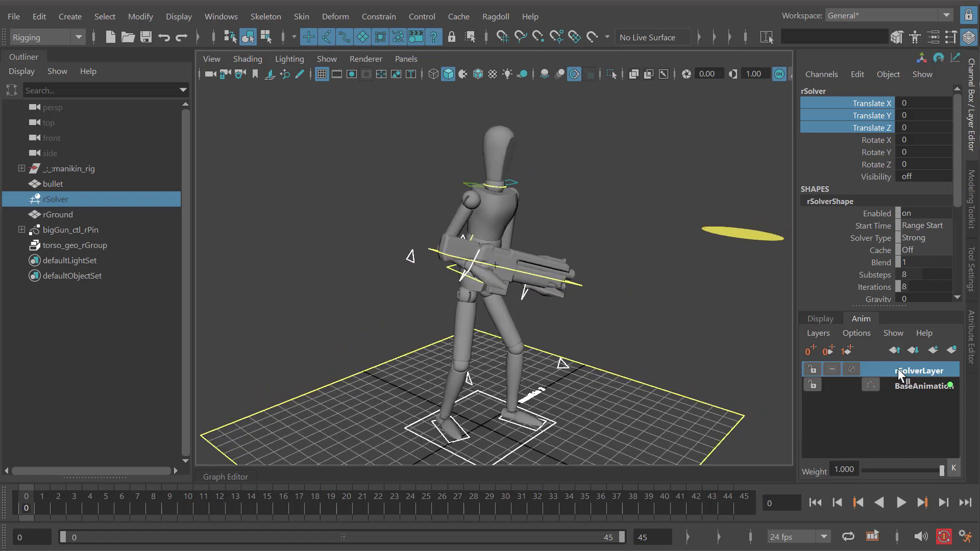
key("alt+v")
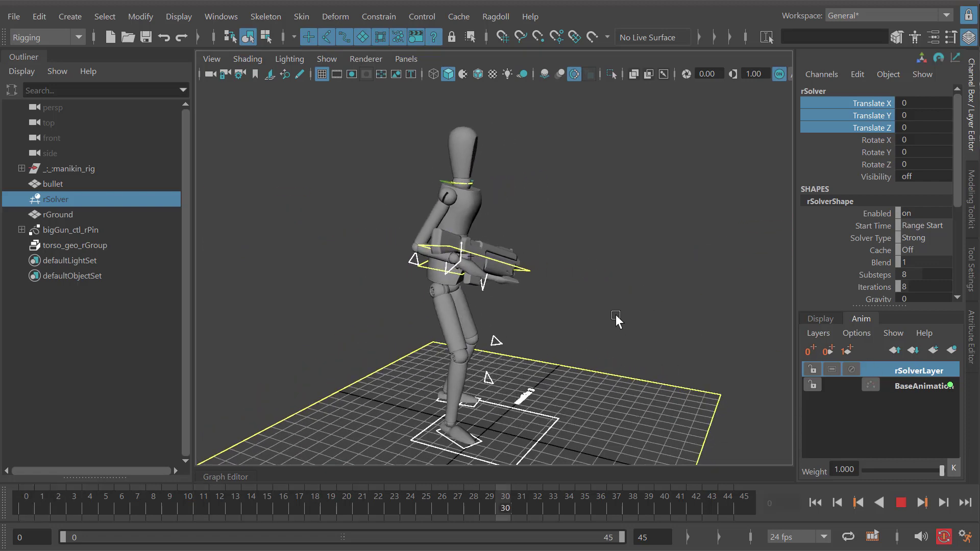
left_click_drag(531, 308, 444, 217, "alt")
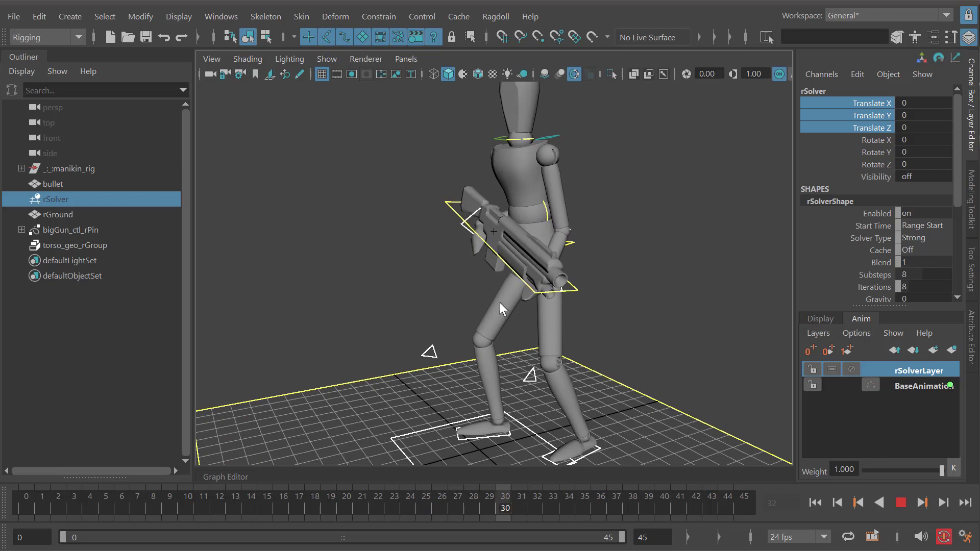
key("alt+v")
- Toggle rSolverLayer's mute on and off to compare the recorded gun motion with the original animation
left_click(851, 366)
left_click(852, 367)
left_click(852, 366)
left_click(852, 366)
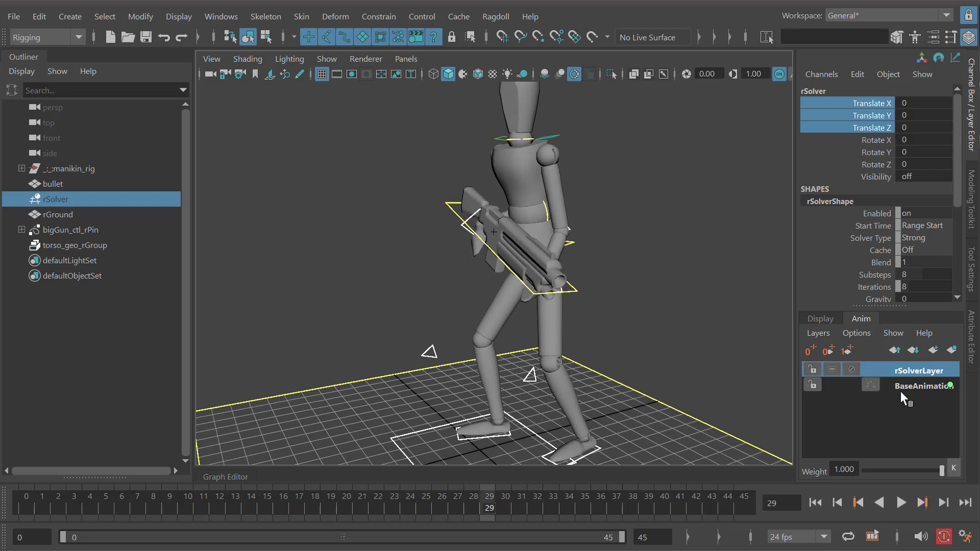
- Try rSolverLayer weights of about 0.139 and 0.444, playing the animation at each to compare the blend
left_click_drag(943, 471, 879, 471)
key("alt+v")
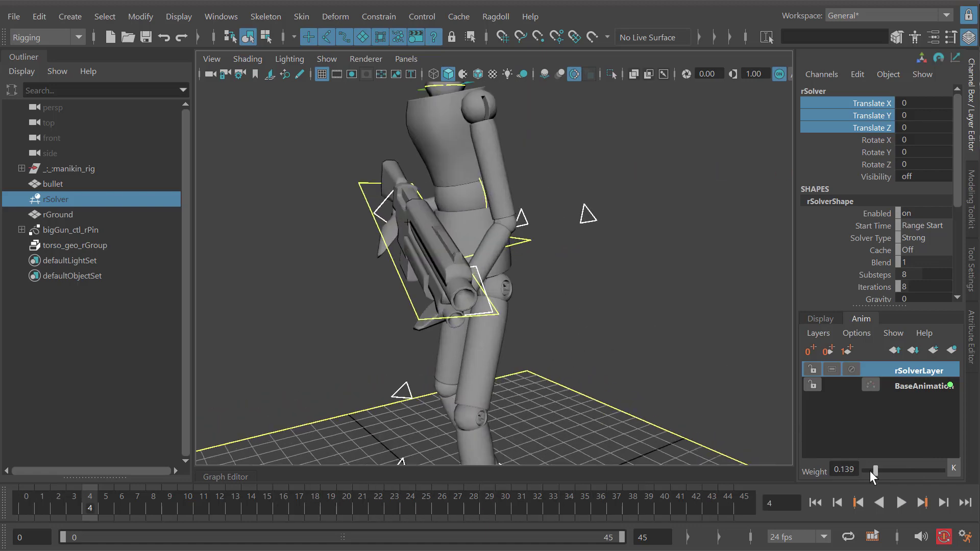
left_click_drag(869, 470, 898, 470)
key("alt+v")
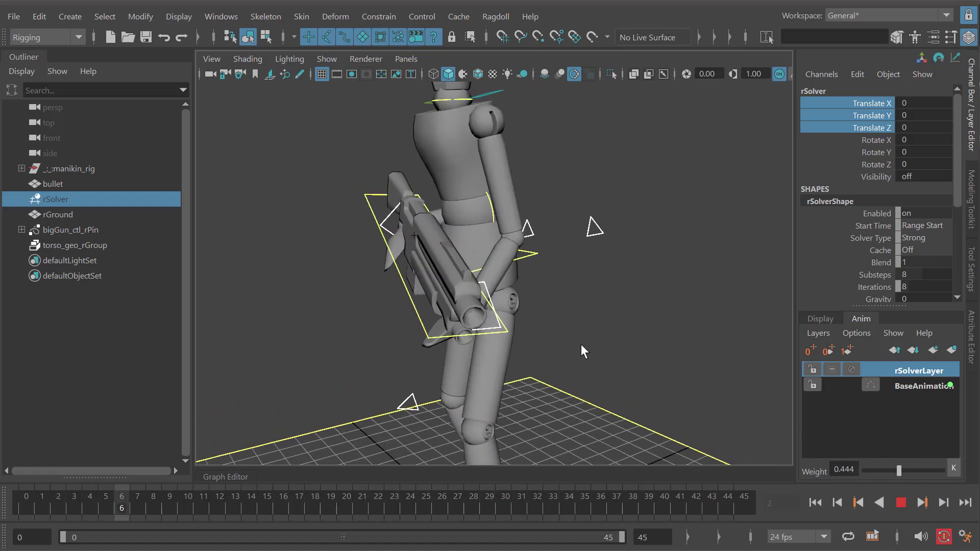